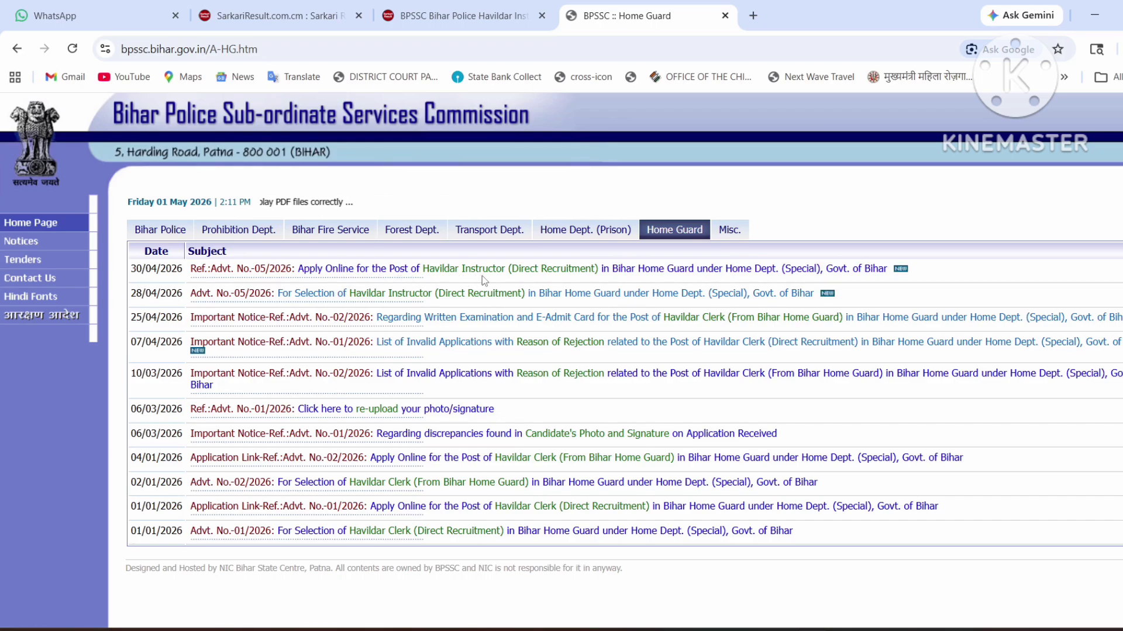
Step: Open the online application for Havildar Instructor (Direct Recruitment) and start Step-1, Register & Make Payment
{"action": "left_click", "coordinate": [415, 273]}
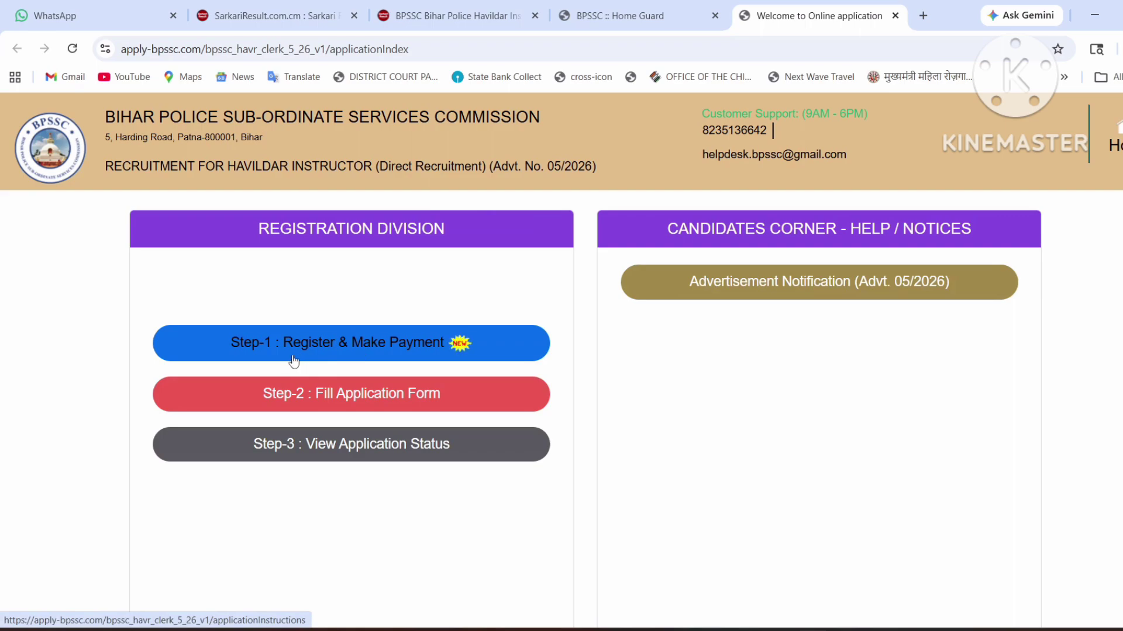
{"action": "left_click", "coordinate": [353, 349]}
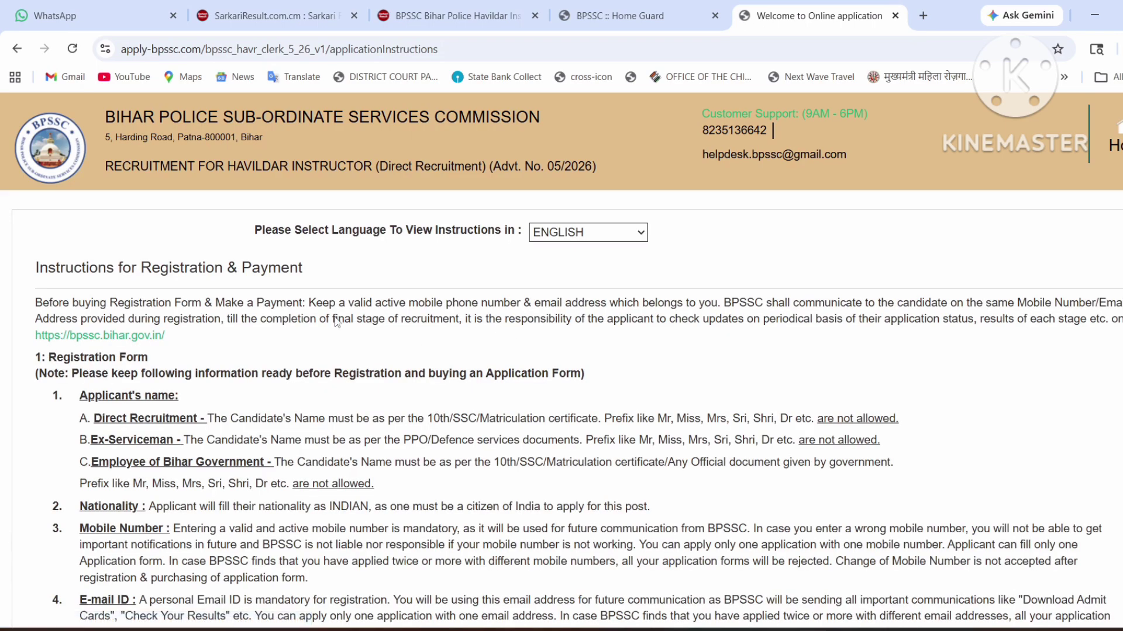
Step: Read through the registration and payment instructions, accept the declaration and proceed to the registration form
{"action": "scroll", "coordinate": [459, 336], "scroll_direction": "down", "scroll_amount": 3}
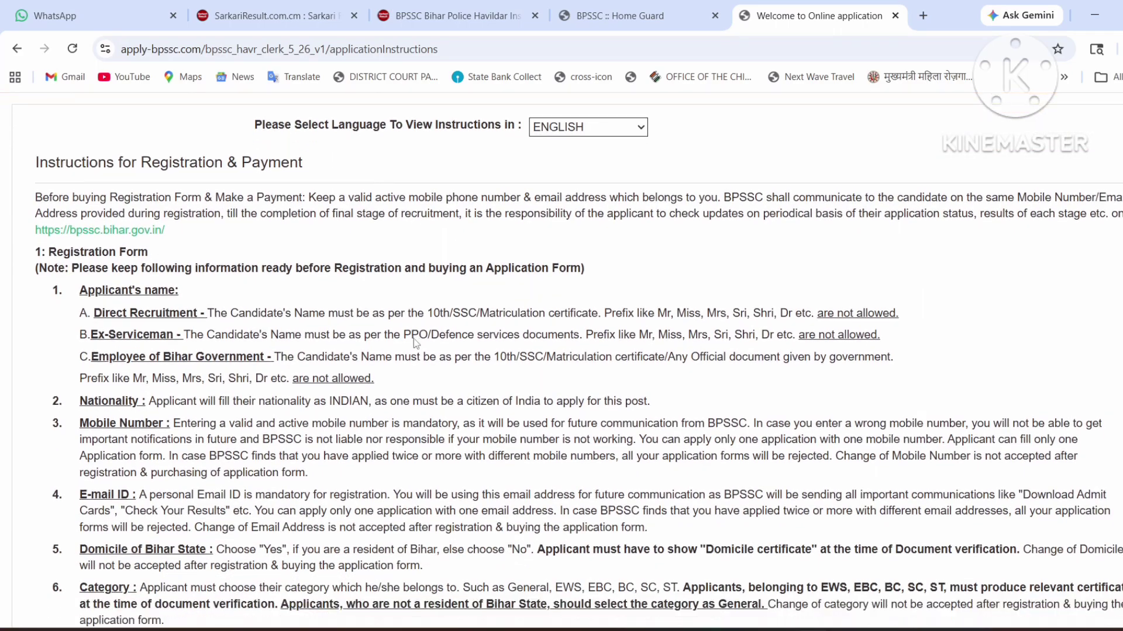
{"action": "scroll", "coordinate": [413, 338], "scroll_direction": "down", "scroll_amount": 6}
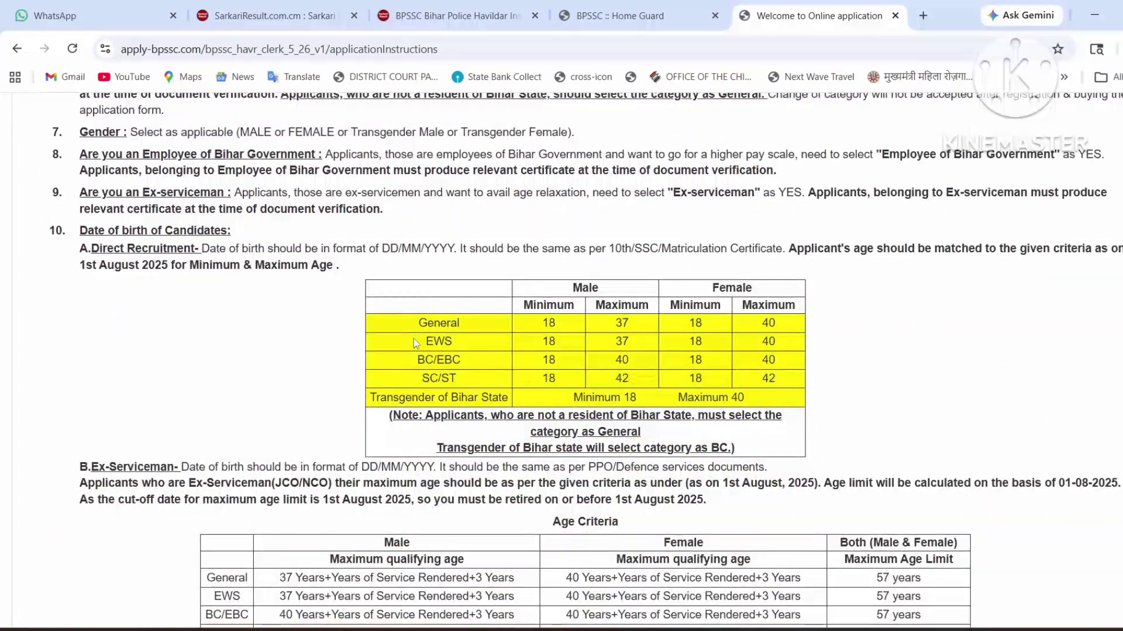
{"action": "scroll", "coordinate": [514, 395], "scroll_direction": "down", "scroll_amount": 9}
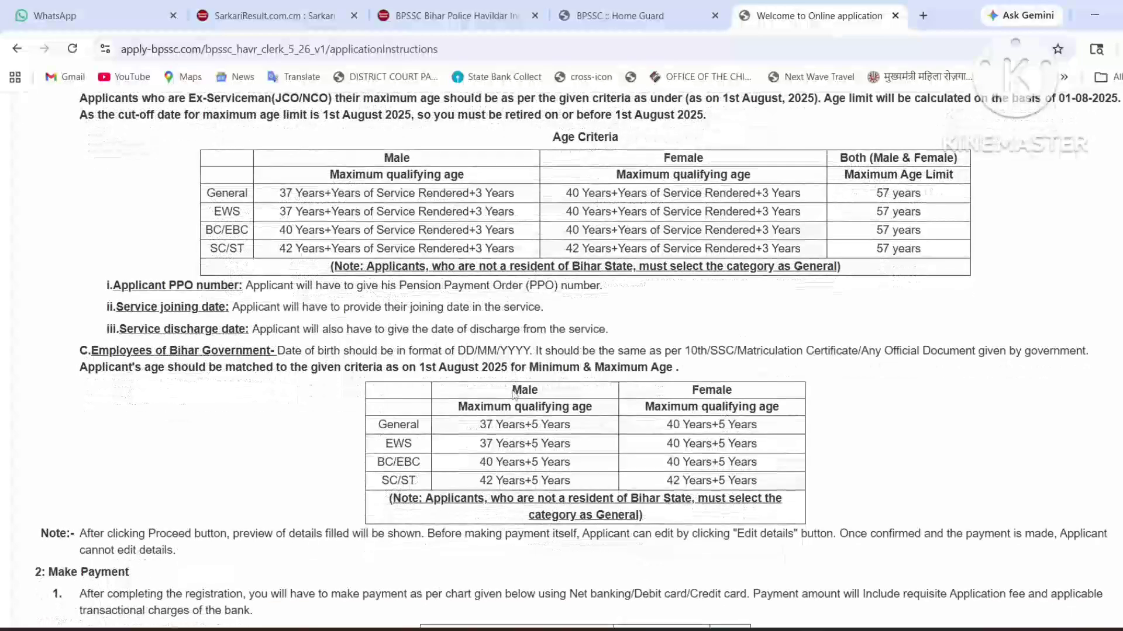
{"action": "scroll", "coordinate": [513, 395], "scroll_direction": "down", "scroll_amount": 8}
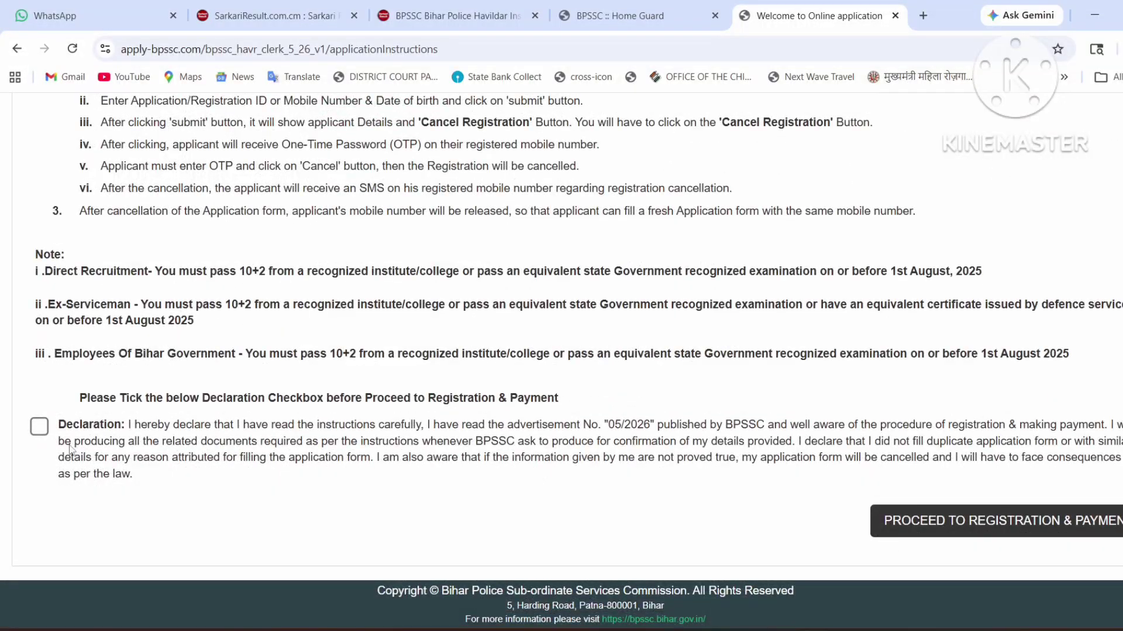
{"action": "left_click", "coordinate": [41, 428]}
{"action": "left_click", "coordinate": [1004, 529]}
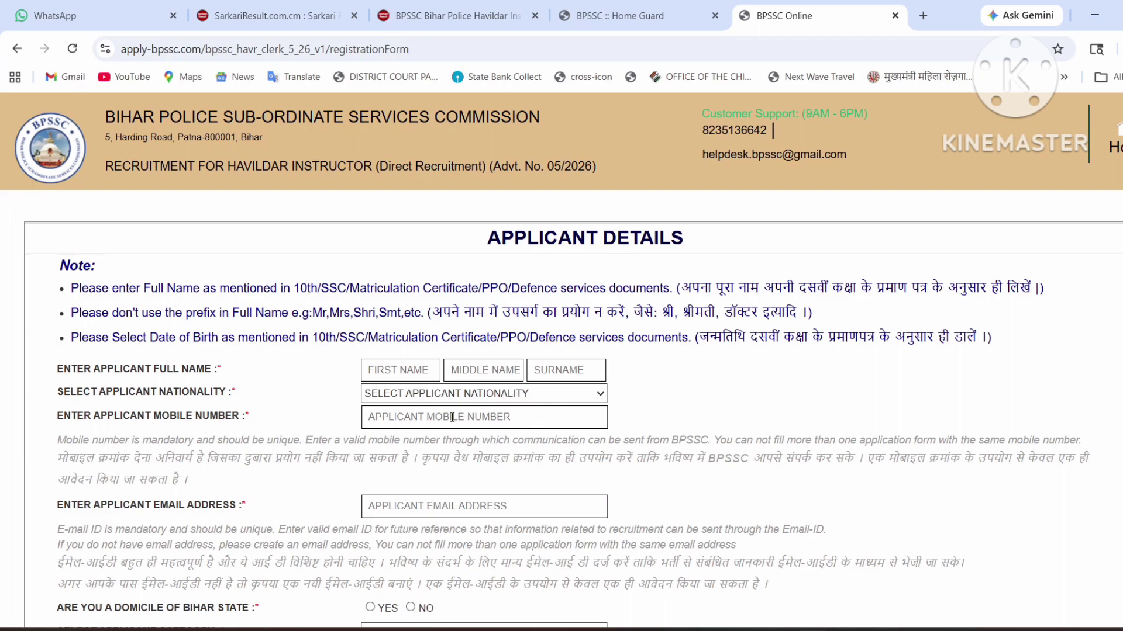
Step: Review the fields of the applicant details form, including the available category and gender options
{"action": "scroll", "coordinate": [380, 427], "scroll_direction": "down", "scroll_amount": 1}
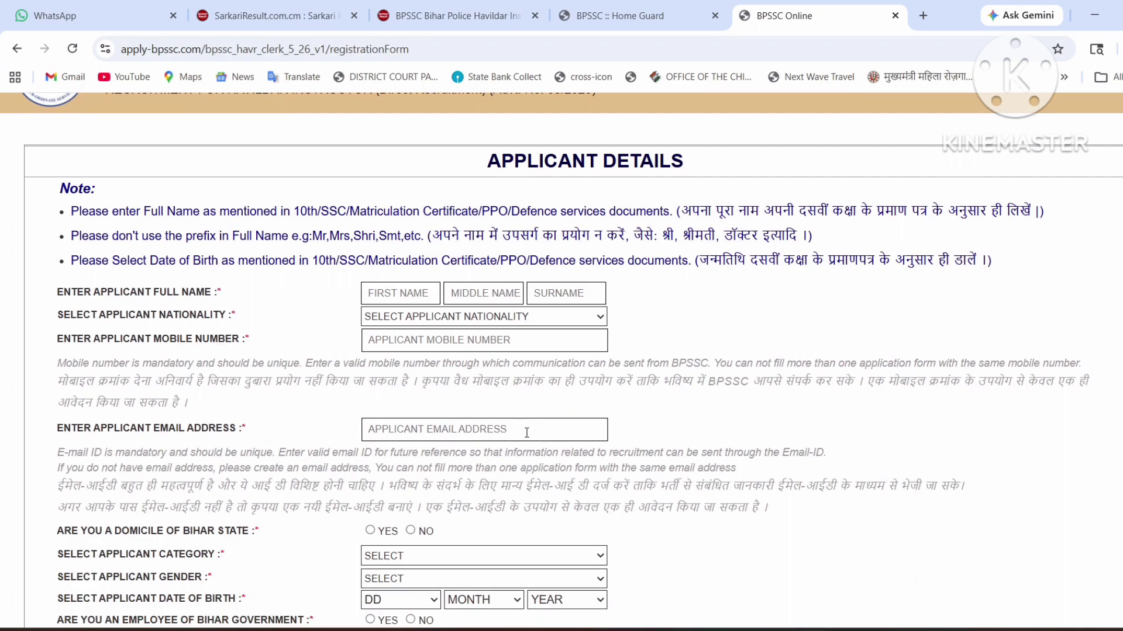
{"action": "scroll", "coordinate": [527, 432], "scroll_direction": "down", "scroll_amount": 1}
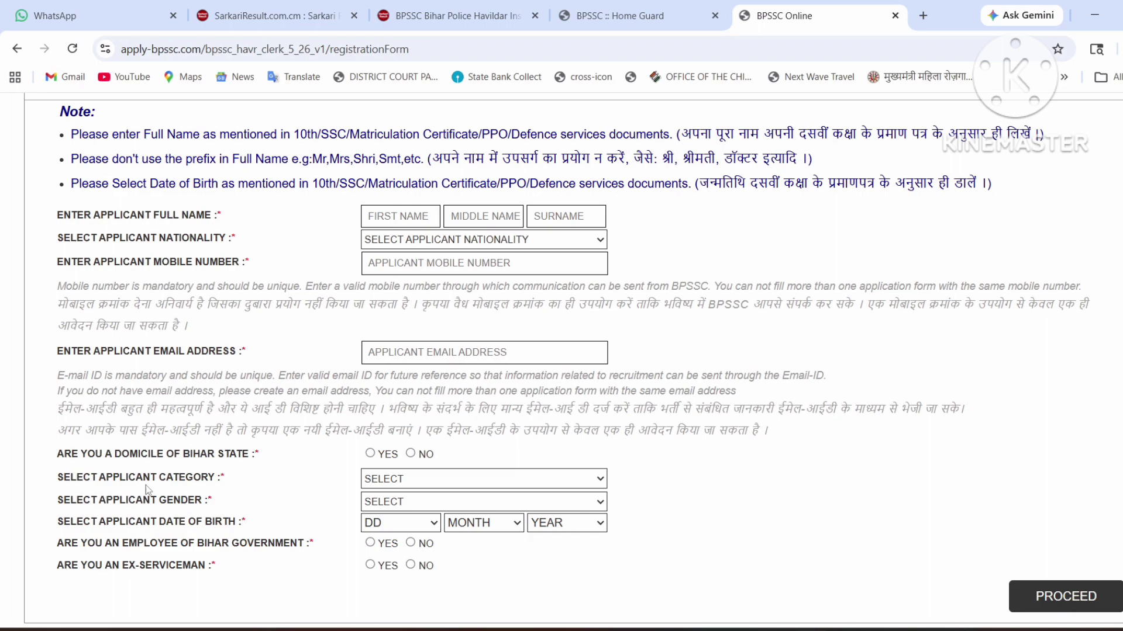
{"action": "left_click", "coordinate": [442, 487]}
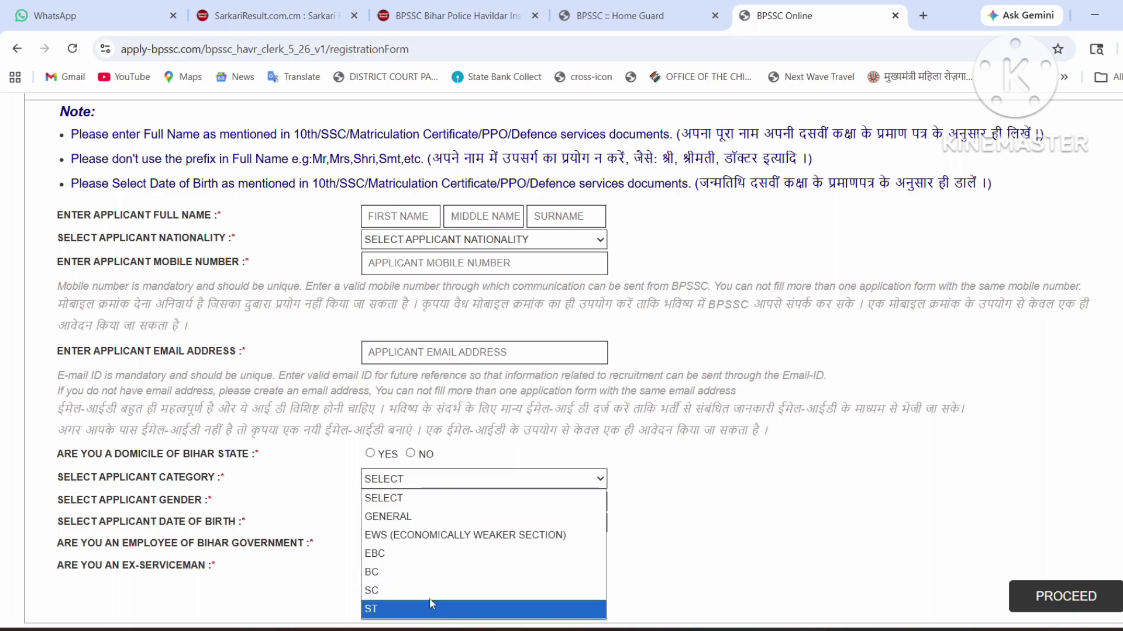
{"action": "left_click", "coordinate": [435, 478]}
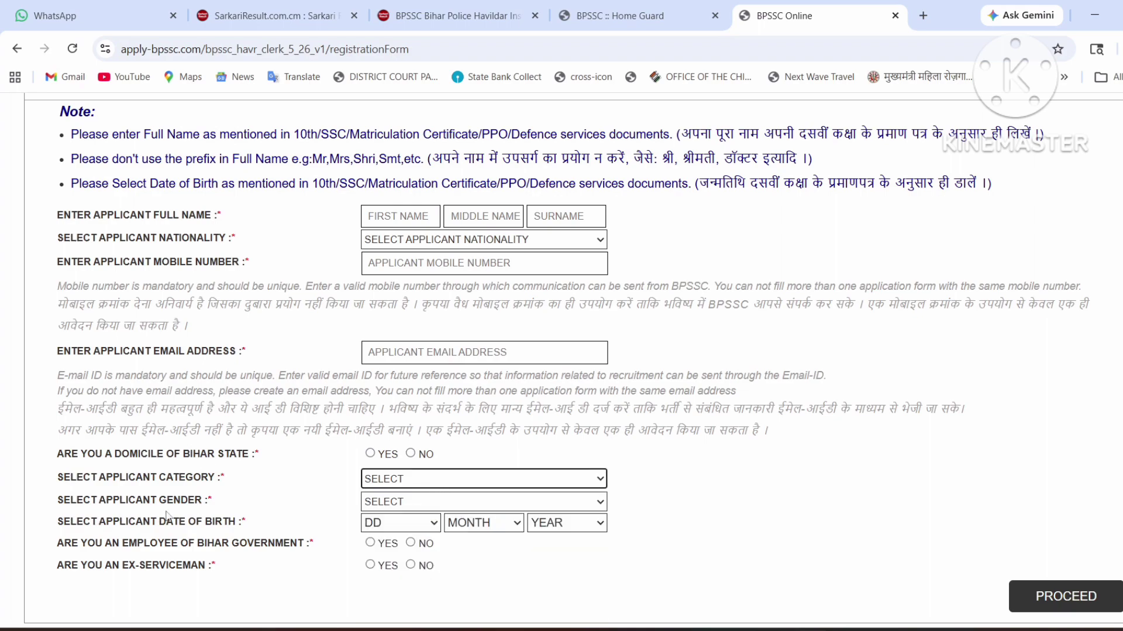
{"action": "left_click", "coordinate": [439, 504]}
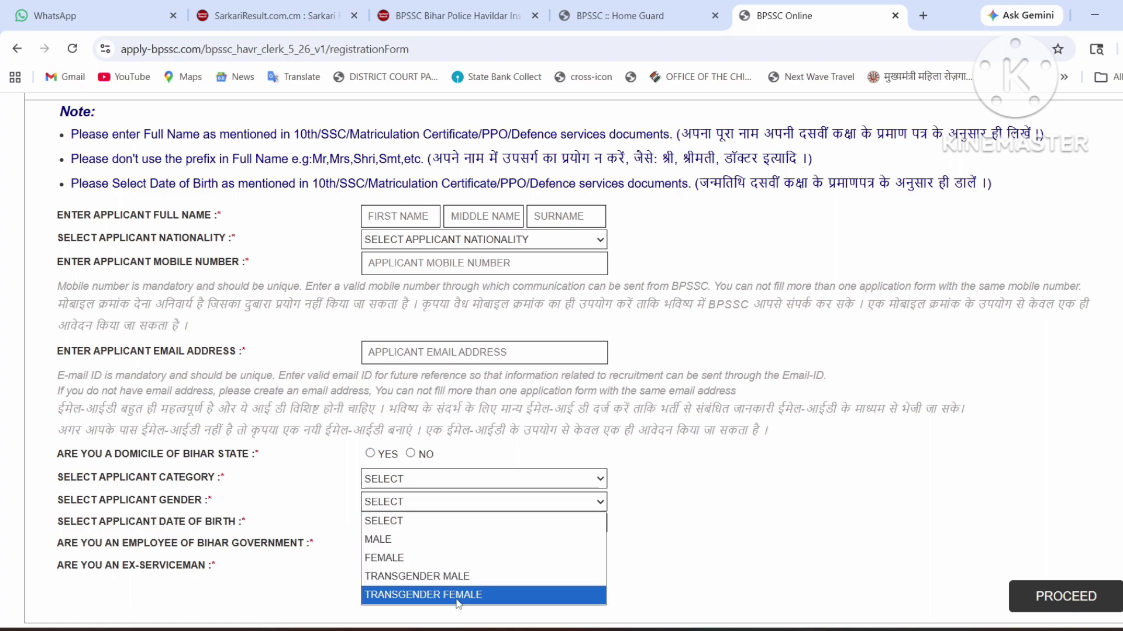
{"action": "left_click", "coordinate": [341, 520]}
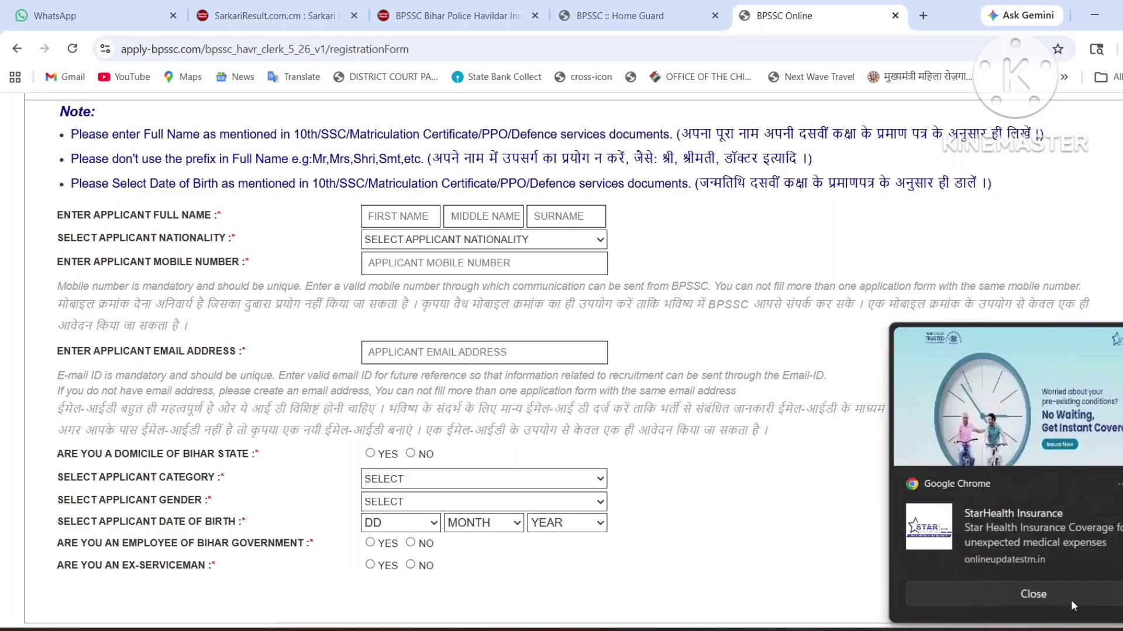
Step: Dismiss the insurance notification and submit the applicant details to reach the registration preview
{"action": "left_click", "coordinate": [1081, 602]}
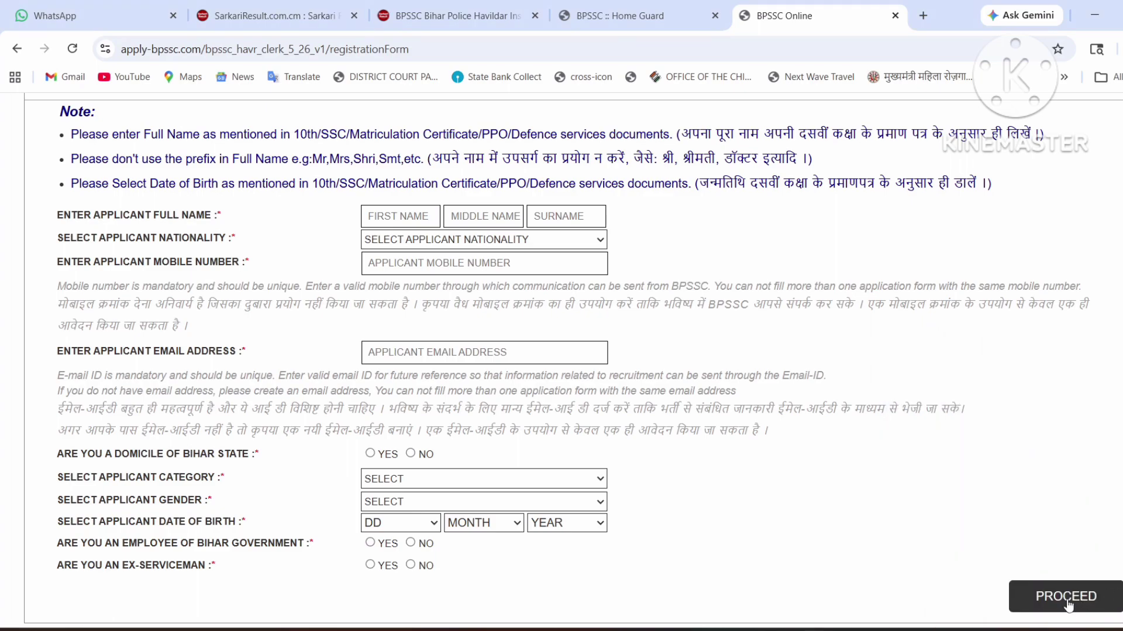
{"action": "left_click", "coordinate": [1067, 605]}
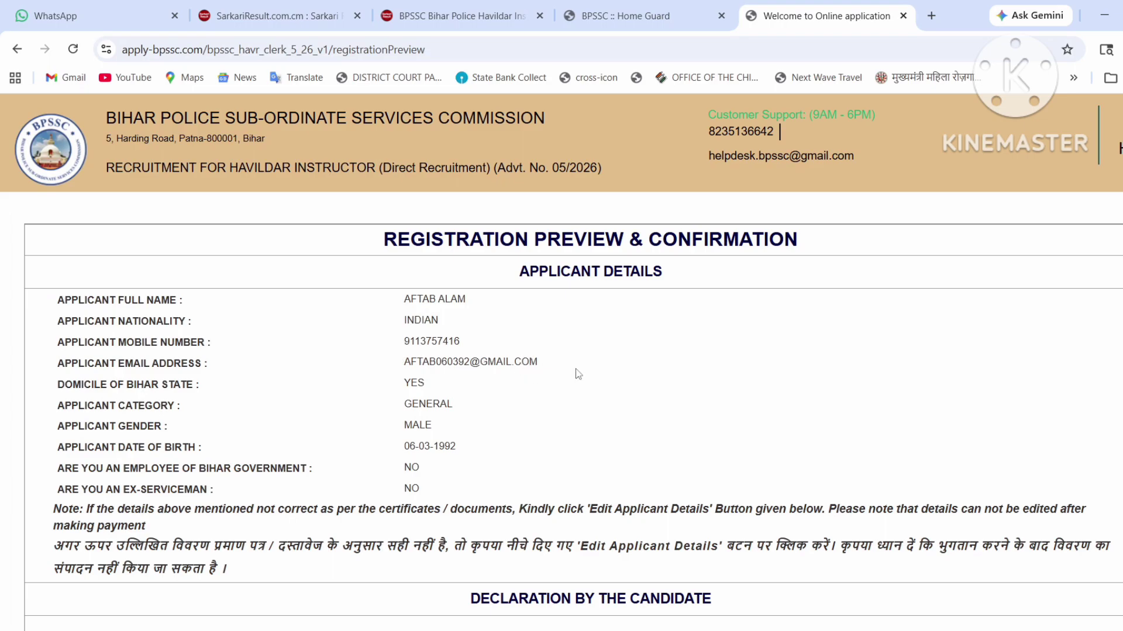
Step: Accept the candidate declaration, enter the captcha characters, and proceed to payment, confirming that the details are verified
{"action": "scroll", "coordinate": [578, 375], "scroll_direction": "down", "scroll_amount": 7}
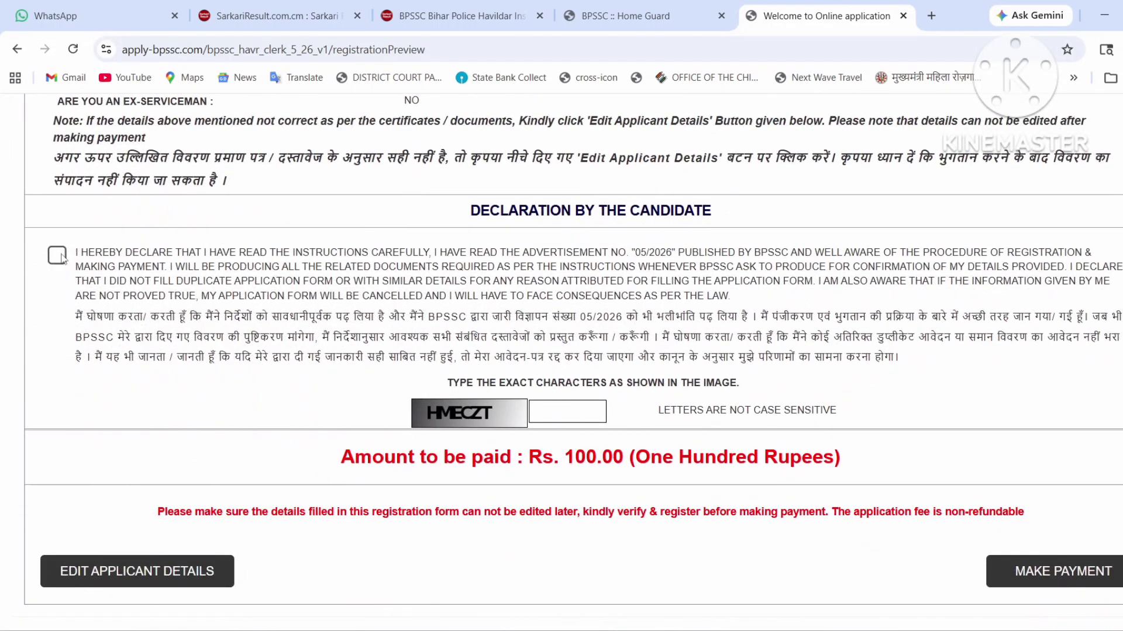
{"action": "left_click", "coordinate": [58, 258]}
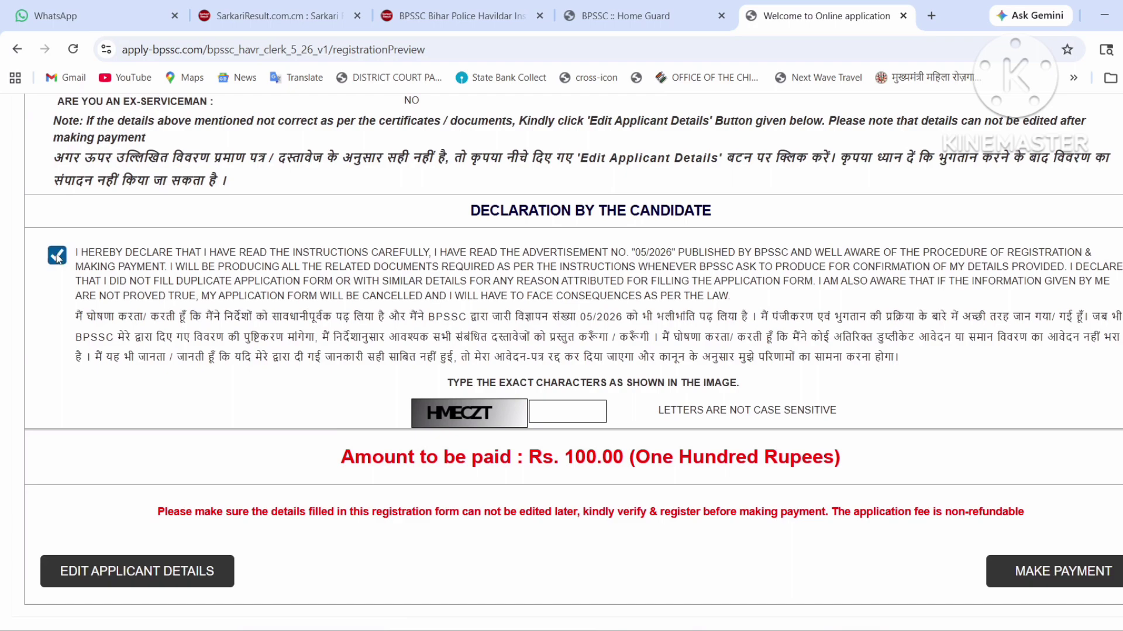
{"action": "left_click", "coordinate": [568, 414]}
{"action": "type", "text": "HMECZT"}
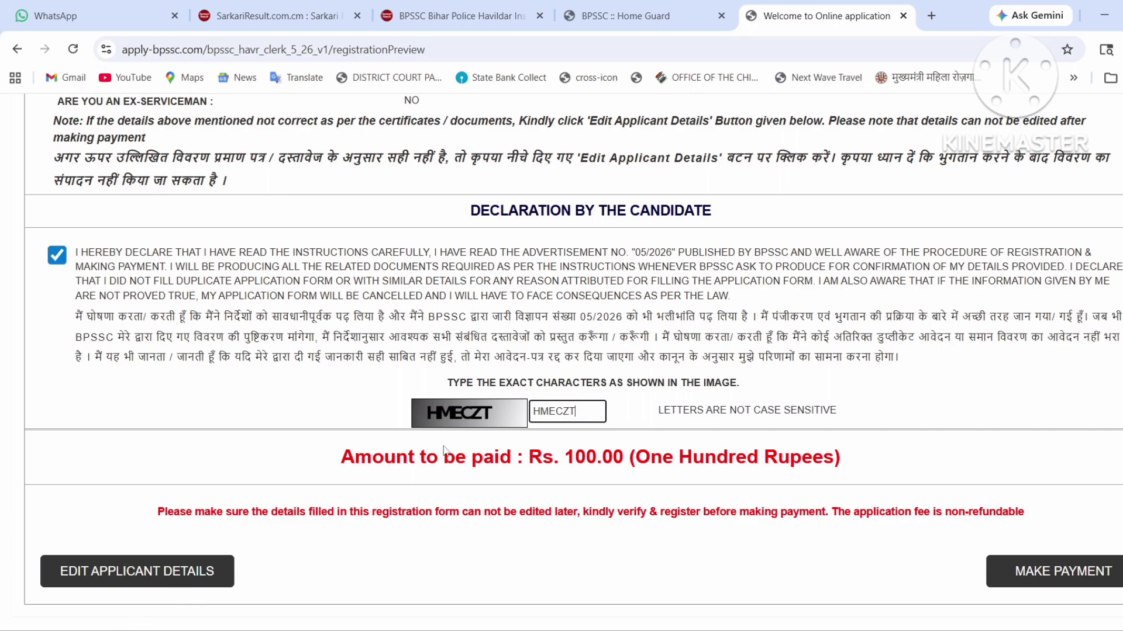
{"action": "left_click", "coordinate": [1058, 577]}
{"action": "left_click", "coordinate": [655, 145]}
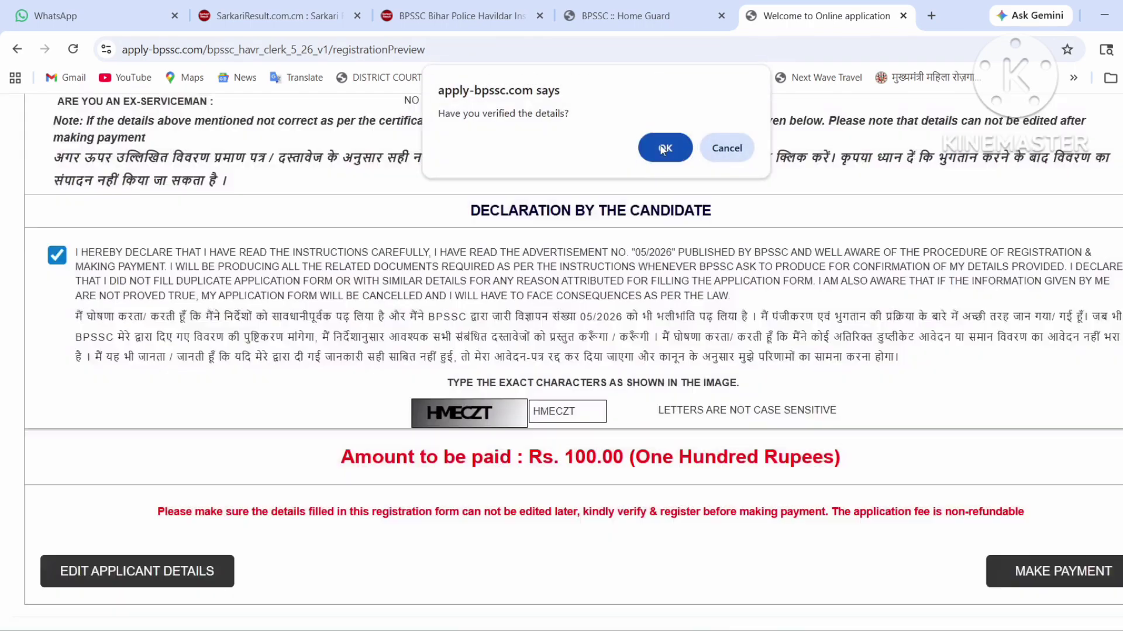
{"action": "left_click", "coordinate": [665, 163]}
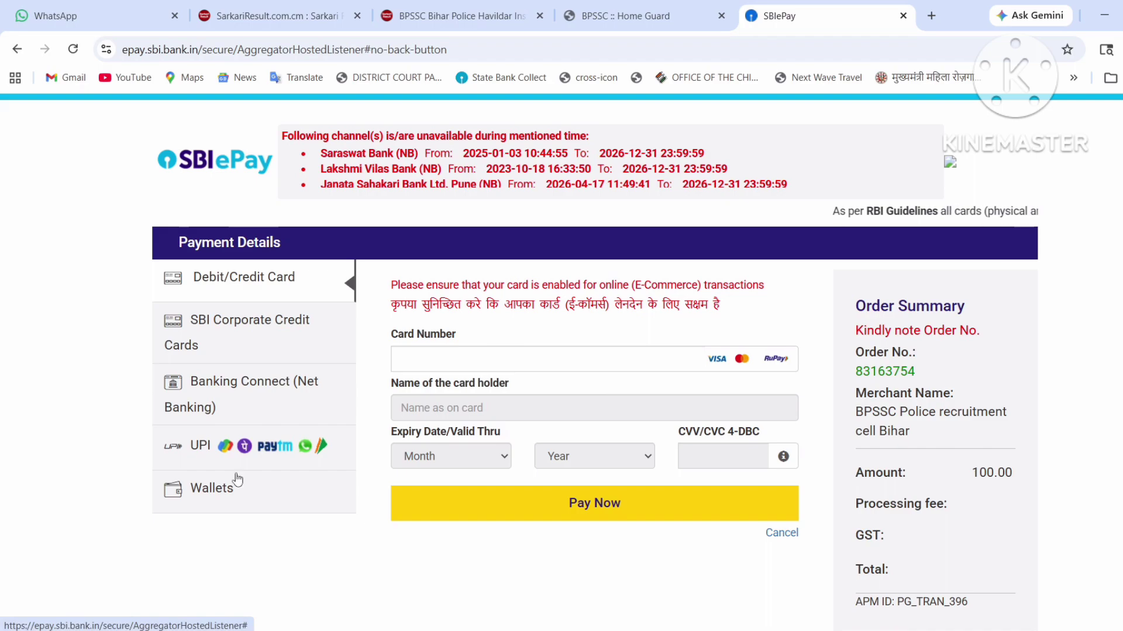
Step: Choose UPI QR as the payment method and generate the QR code for paying the application fee
{"action": "left_click", "coordinate": [238, 450]}
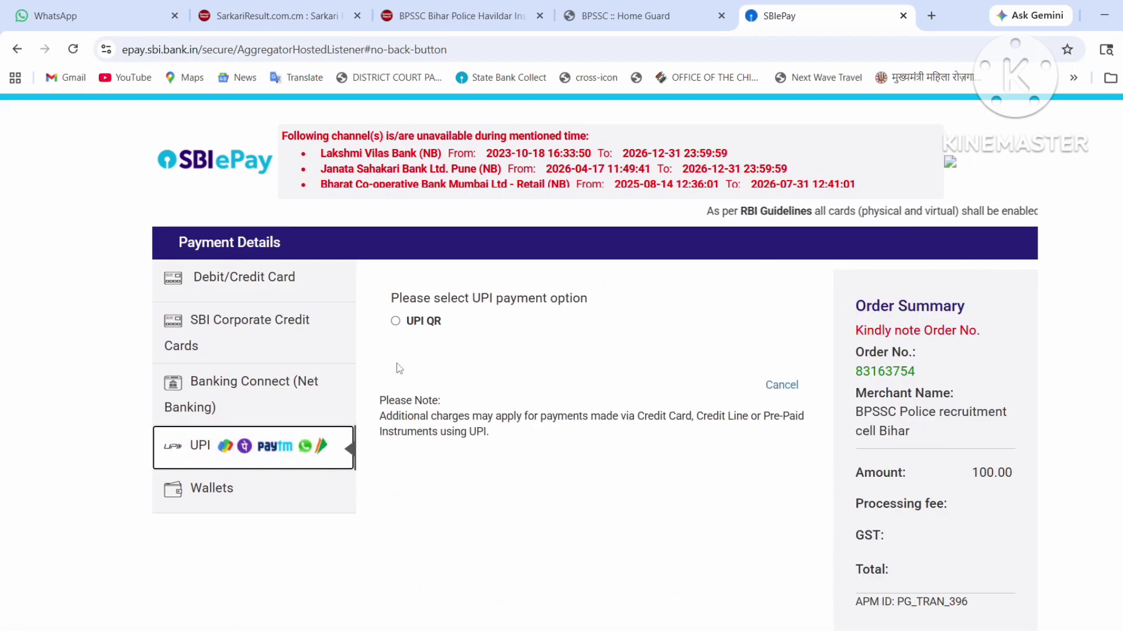
{"action": "left_click", "coordinate": [395, 321]}
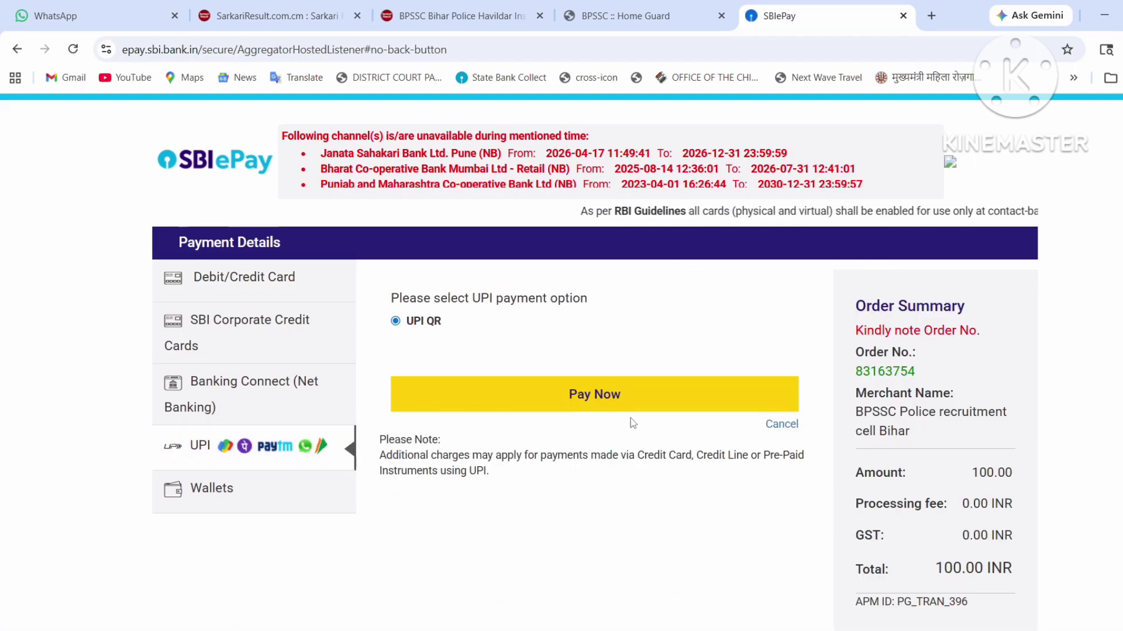
{"action": "left_click", "coordinate": [602, 407]}
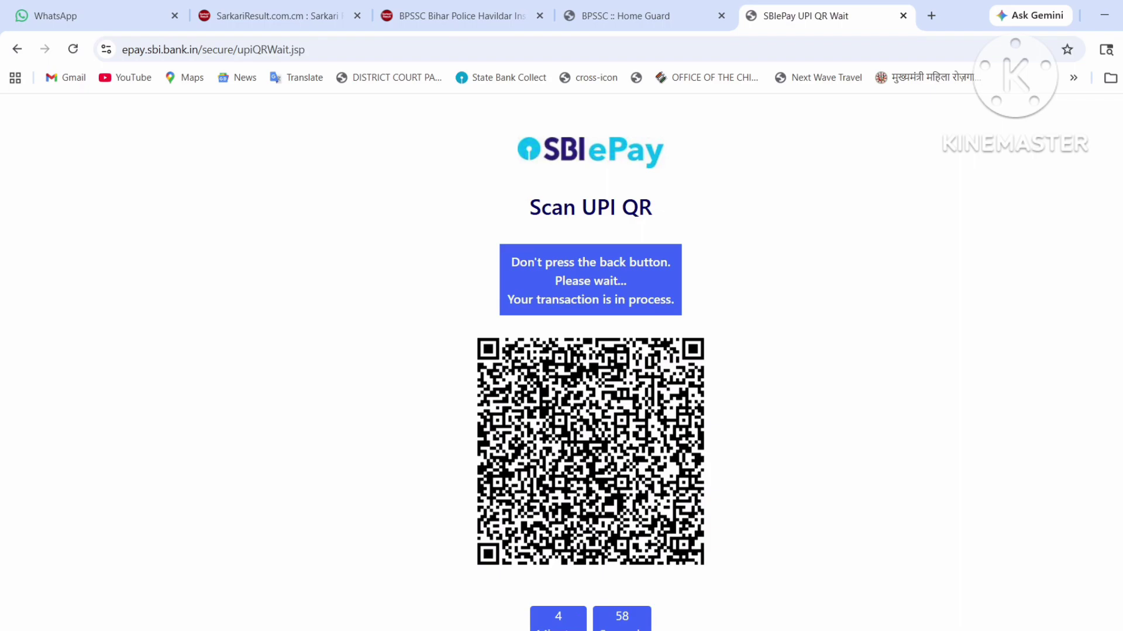
{"action": "mouse_move", "coordinate": [887, 629]}
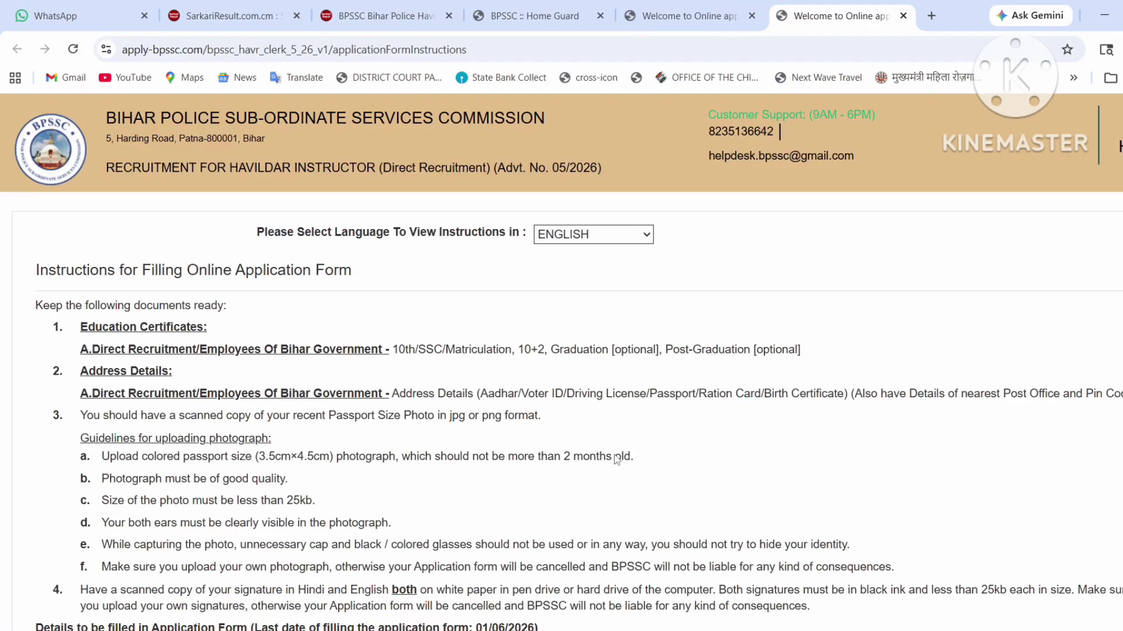
Step: Read through the instructions for filling the online application form, accept the declaration and proceed to the form
{"action": "scroll", "coordinate": [551, 411], "scroll_direction": "down", "scroll_amount": 4}
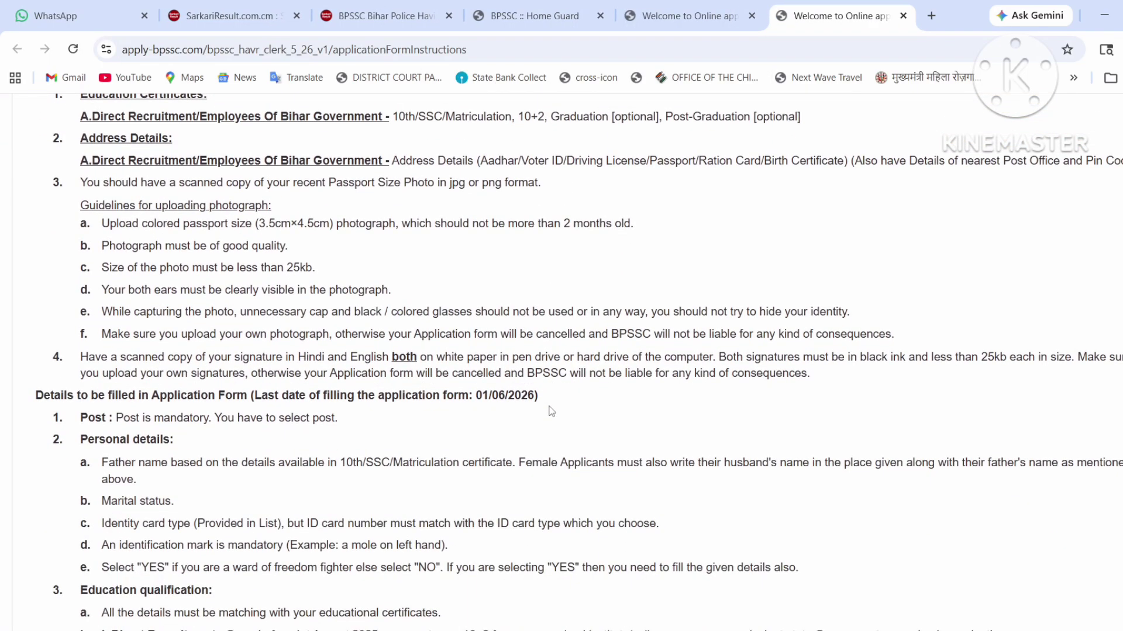
{"action": "scroll", "coordinate": [550, 411], "scroll_direction": "down", "scroll_amount": 14}
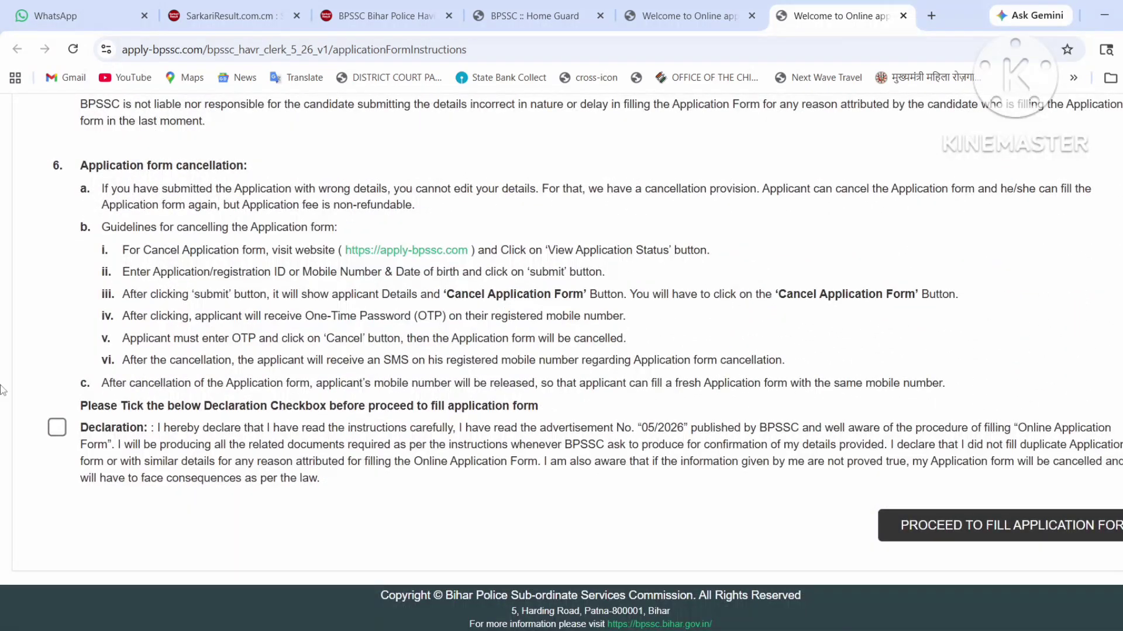
{"action": "left_click", "coordinate": [57, 429]}
{"action": "left_click", "coordinate": [1000, 528]}
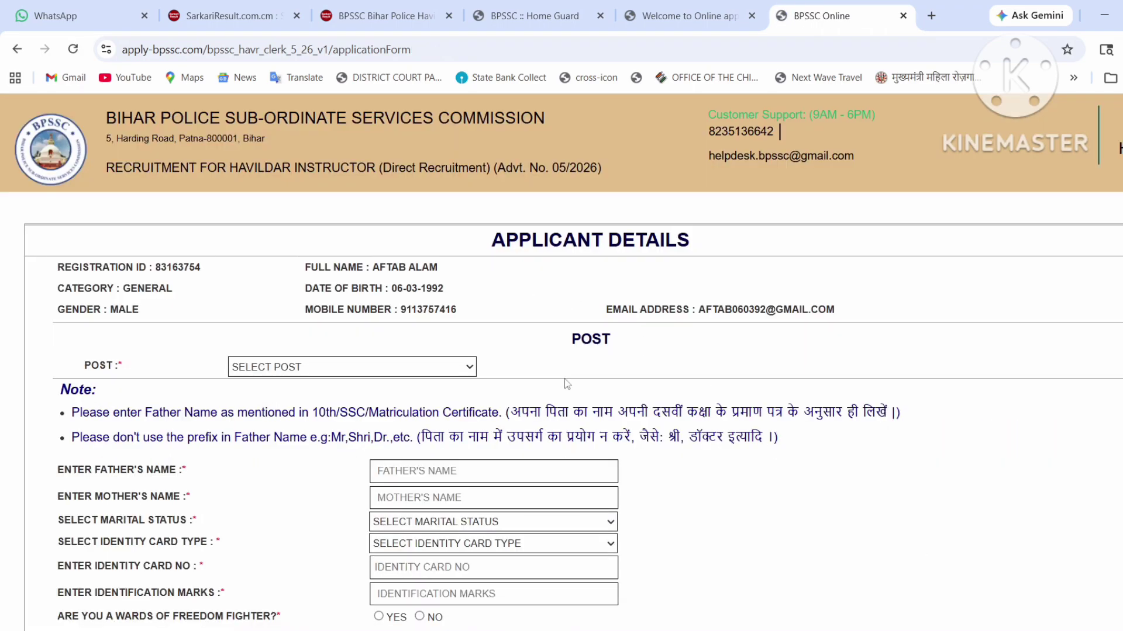
Step: Look over the application form and set the post to HAVILDAR INSPECTOR
{"action": "scroll", "coordinate": [767, 381], "scroll_direction": "down", "scroll_amount": 3}
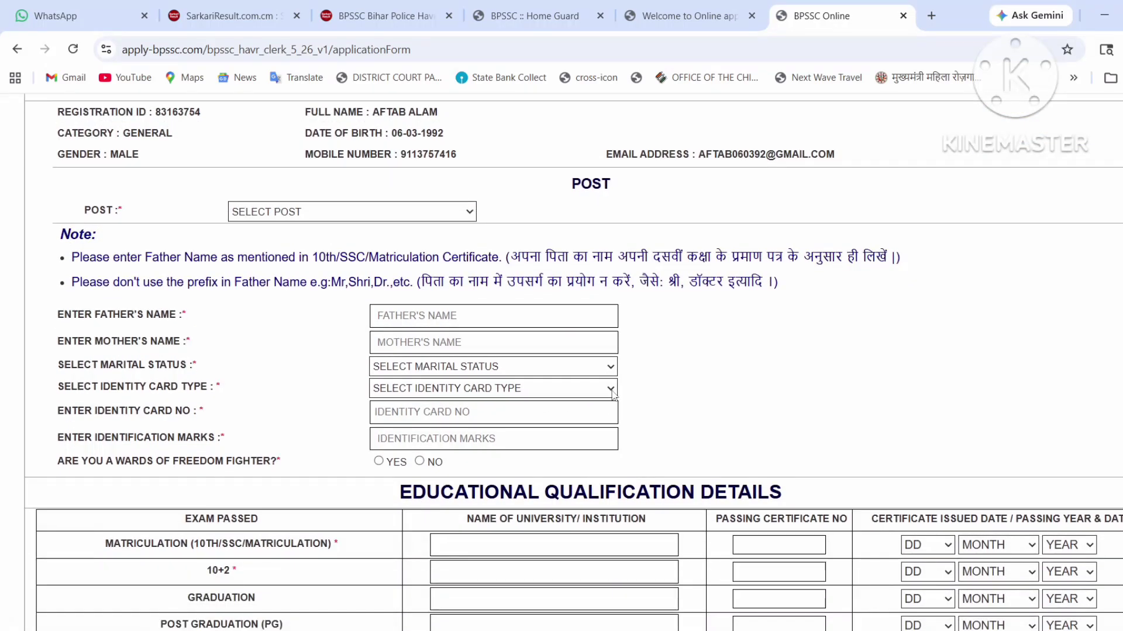
{"action": "scroll", "coordinate": [637, 383], "scroll_direction": "up", "scroll_amount": 3}
{"action": "scroll", "coordinate": [375, 302], "scroll_direction": "down", "scroll_amount": 2}
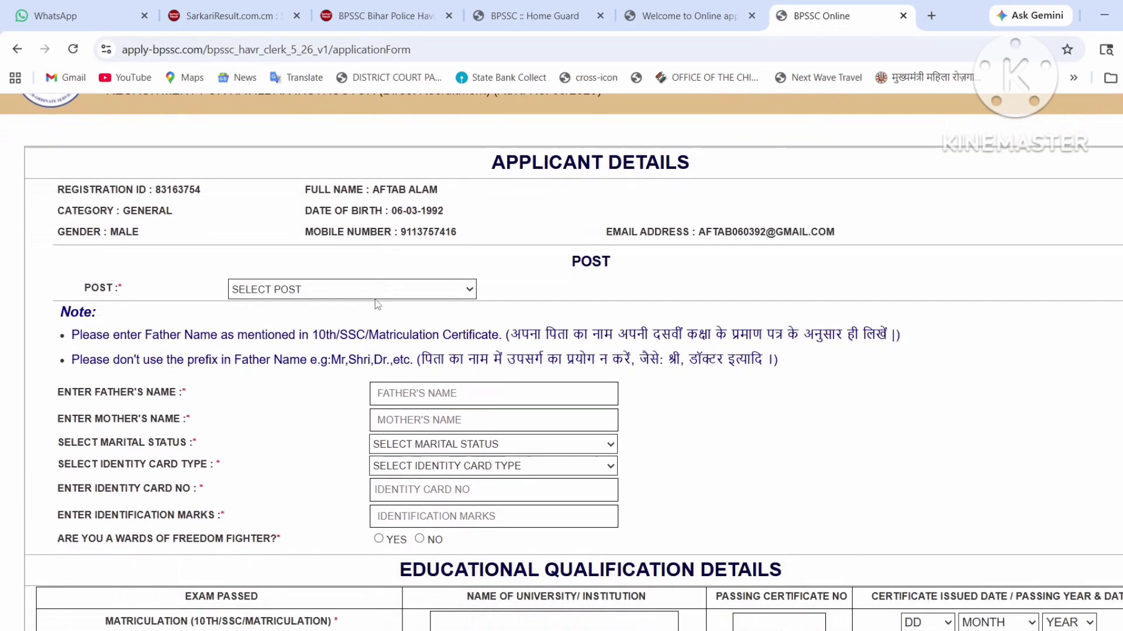
{"action": "scroll", "coordinate": [364, 321], "scroll_direction": "down", "scroll_amount": 1}
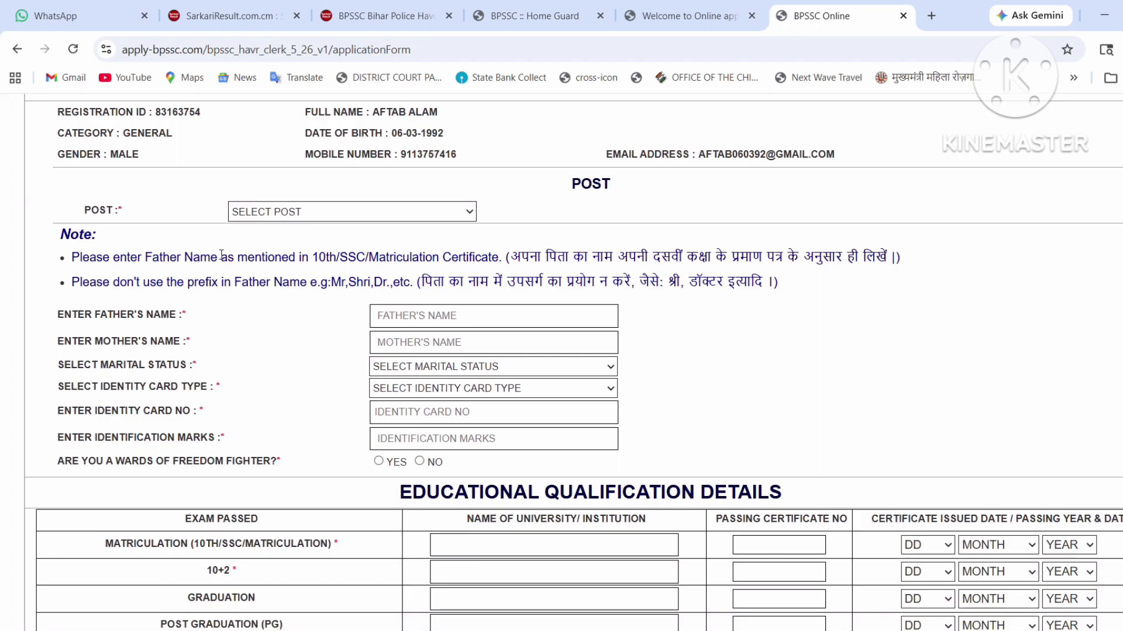
{"action": "left_click", "coordinate": [356, 214]}
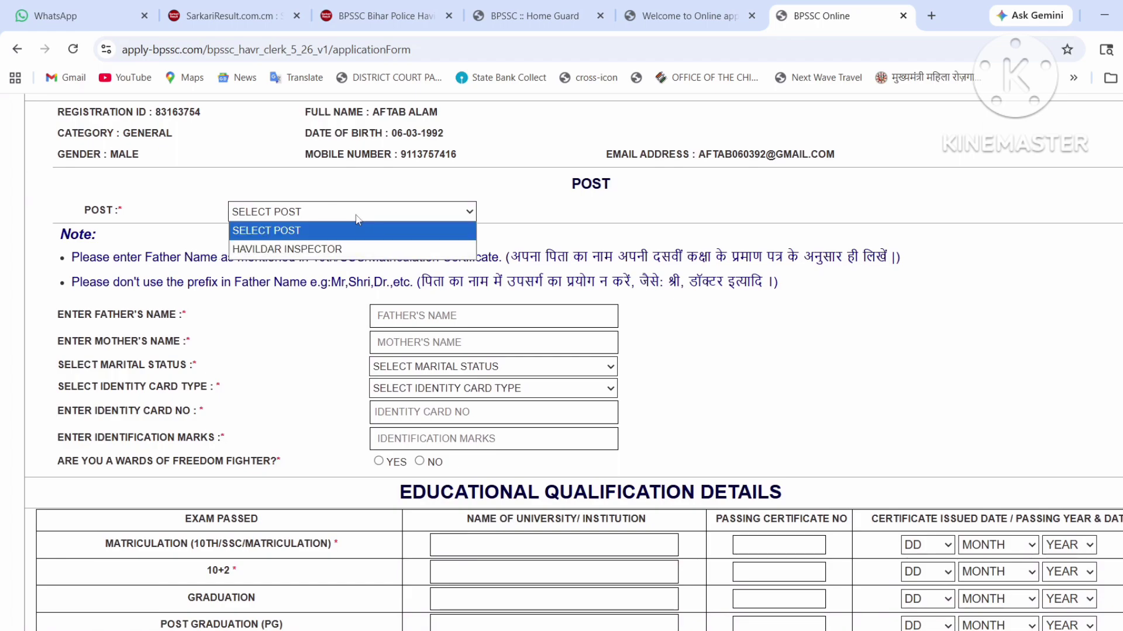
{"action": "left_click", "coordinate": [324, 251]}
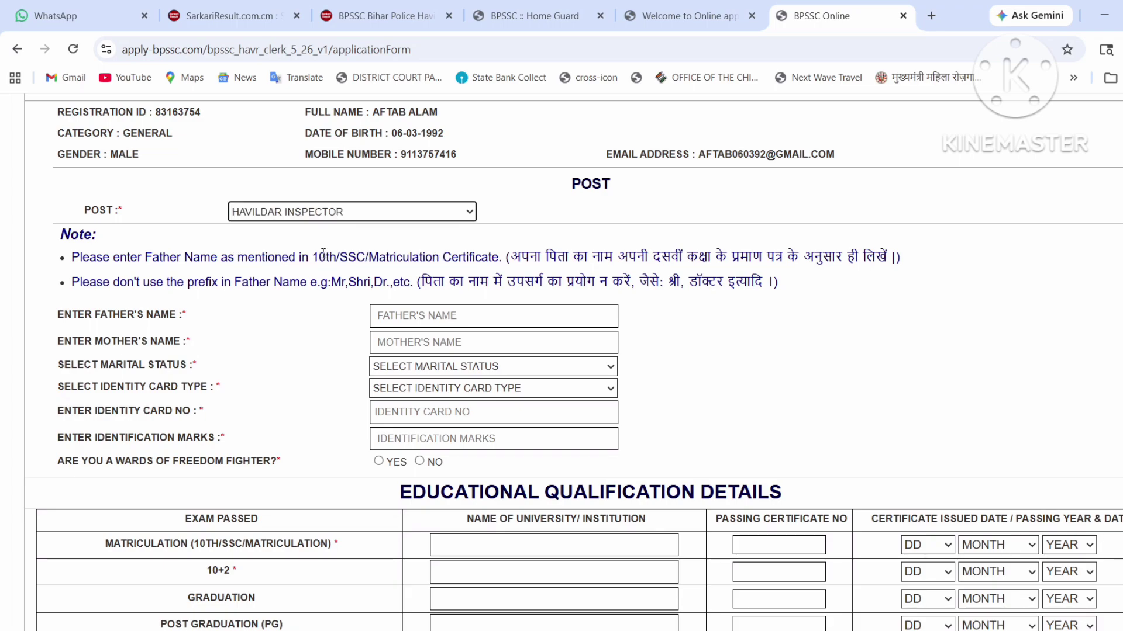
Step: Check the marital status options offered in the applicant's personal details
{"action": "scroll", "coordinate": [672, 340], "scroll_direction": "down", "scroll_amount": 1}
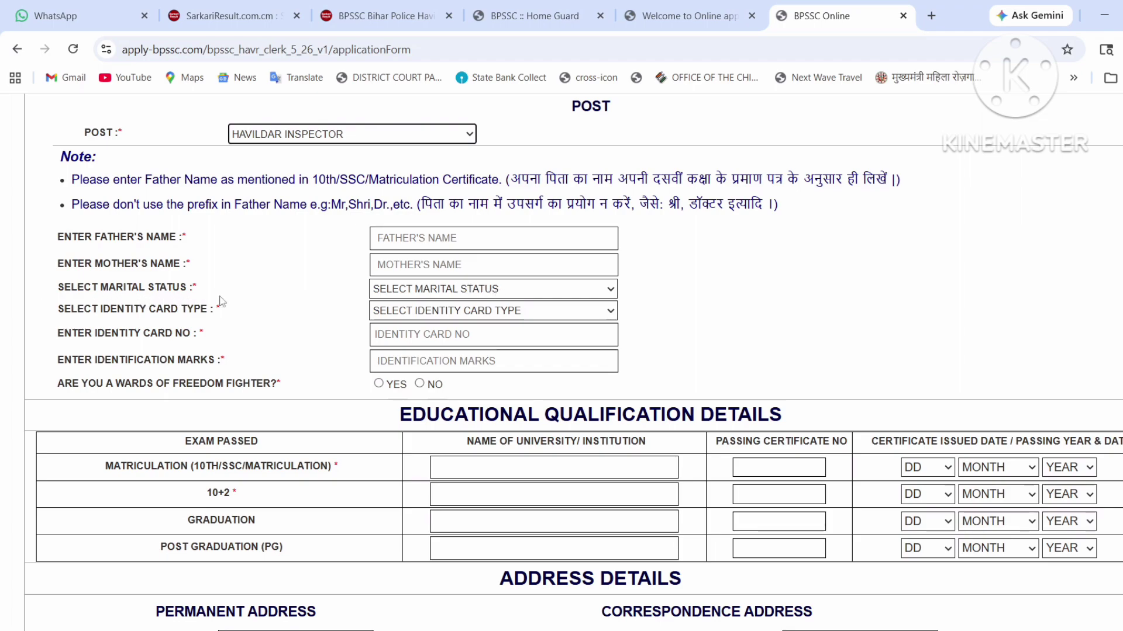
{"action": "left_click", "coordinate": [507, 295]}
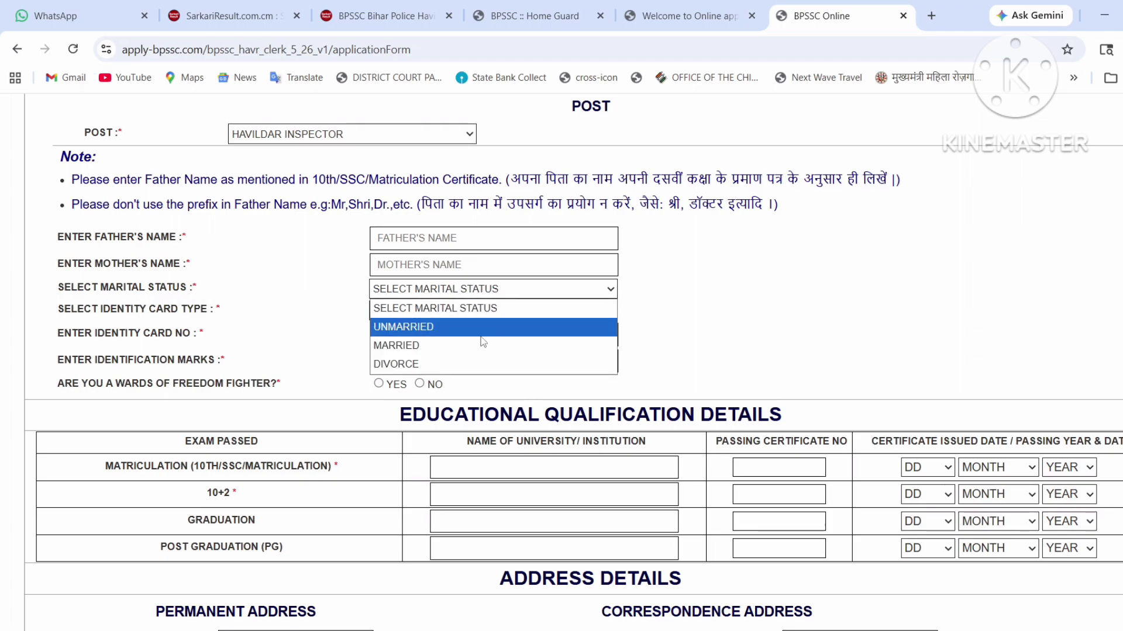
{"action": "left_click", "coordinate": [475, 315]}
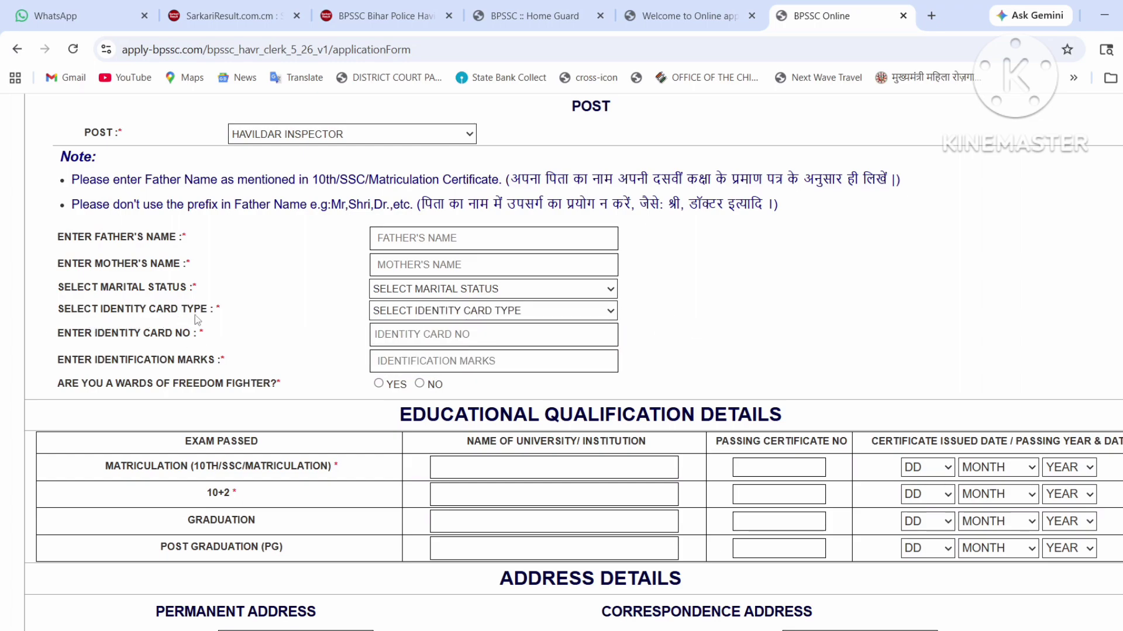
Step: Examine the application form's identity card types, education, address and criminal case sections, and the photo and signature upload requirements
{"action": "left_click", "coordinate": [532, 311]}
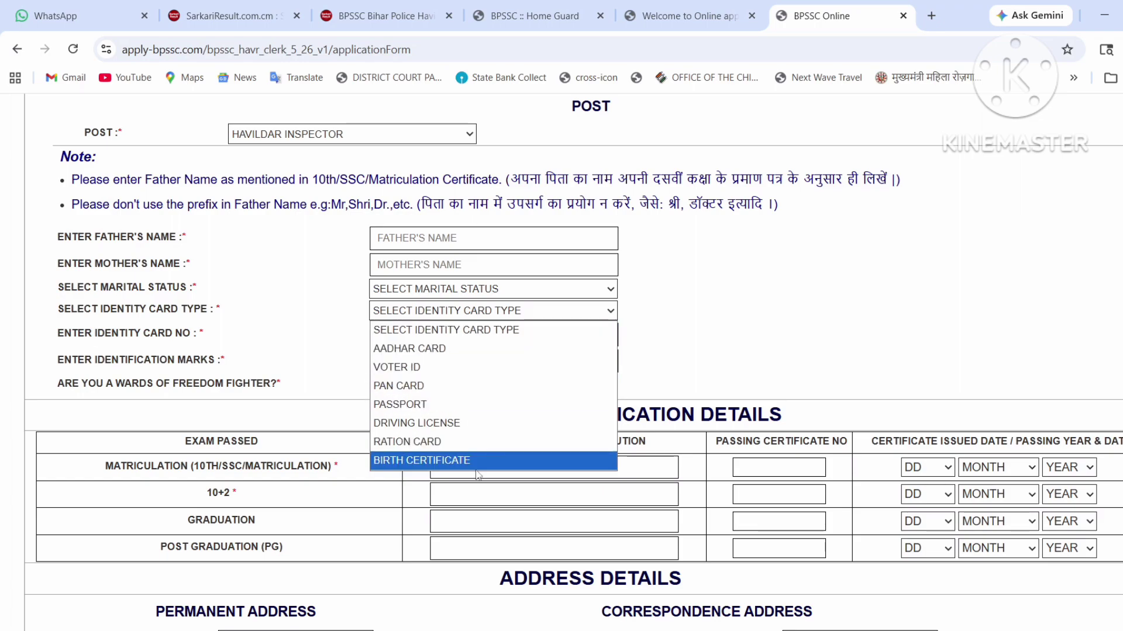
{"action": "left_click", "coordinate": [801, 334]}
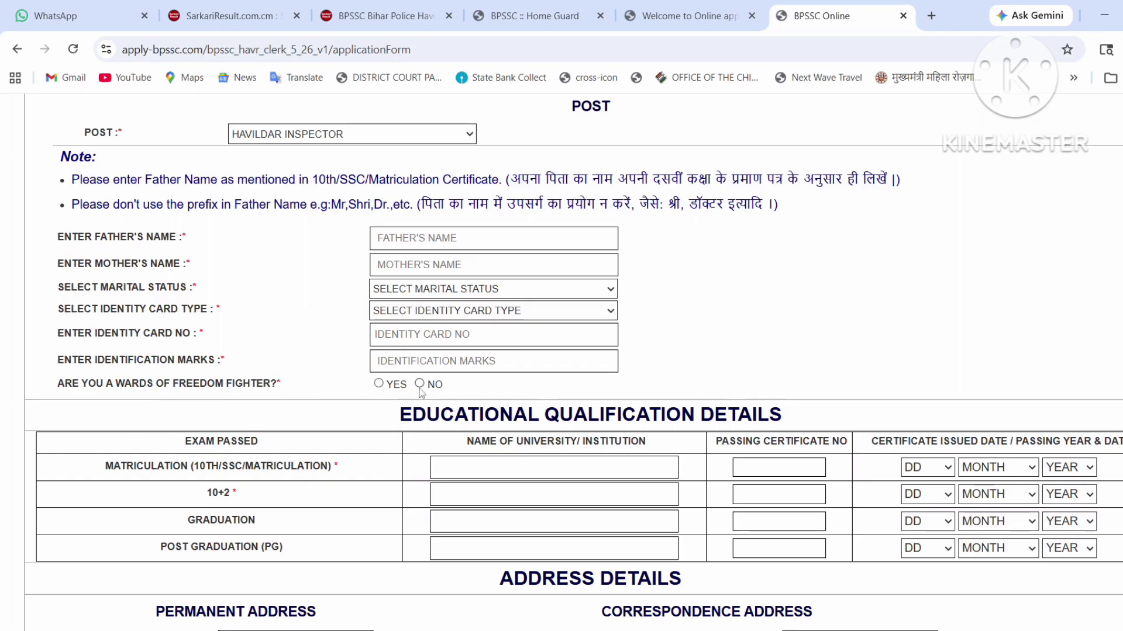
{"action": "scroll", "coordinate": [420, 392], "scroll_direction": "down", "scroll_amount": 3}
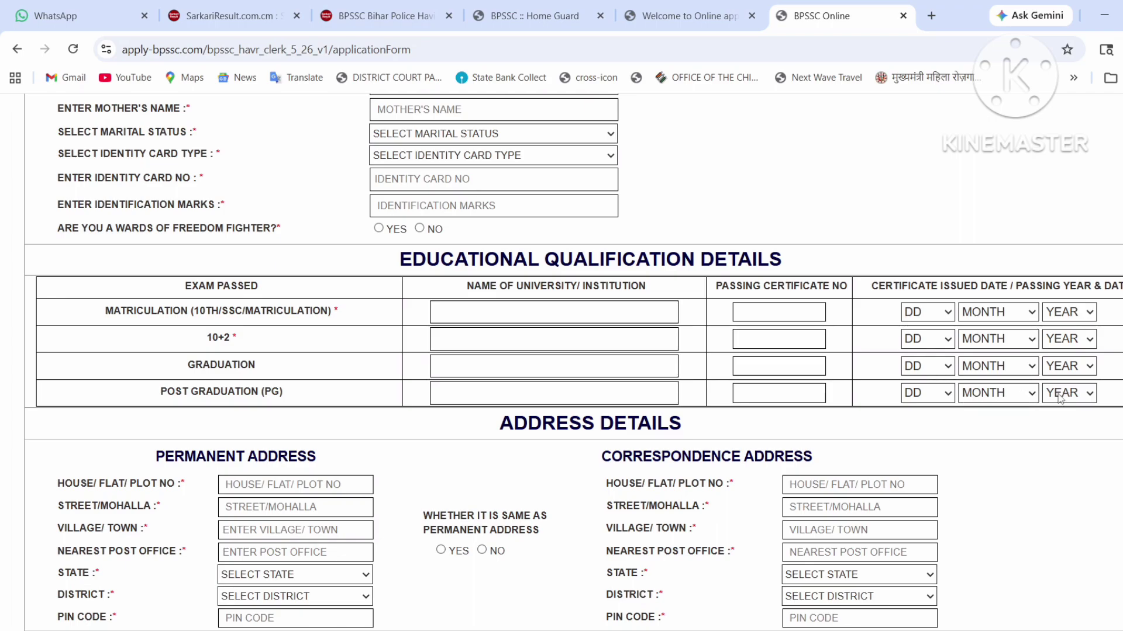
{"action": "scroll", "coordinate": [558, 419], "scroll_direction": "down", "scroll_amount": 3}
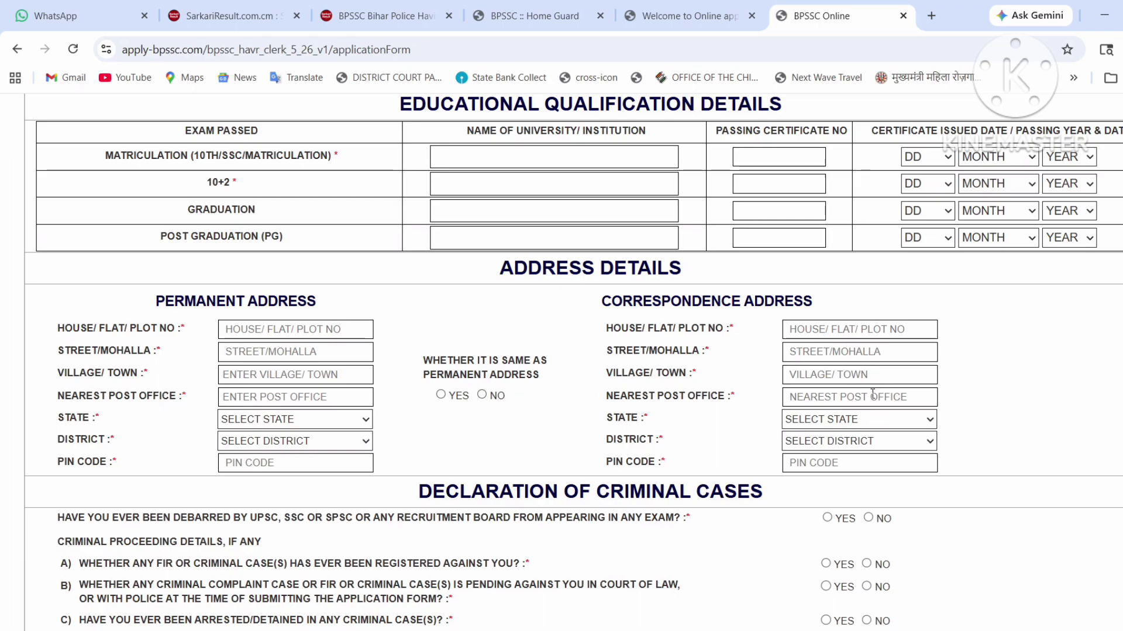
{"action": "scroll", "coordinate": [573, 404], "scroll_direction": "down", "scroll_amount": 3}
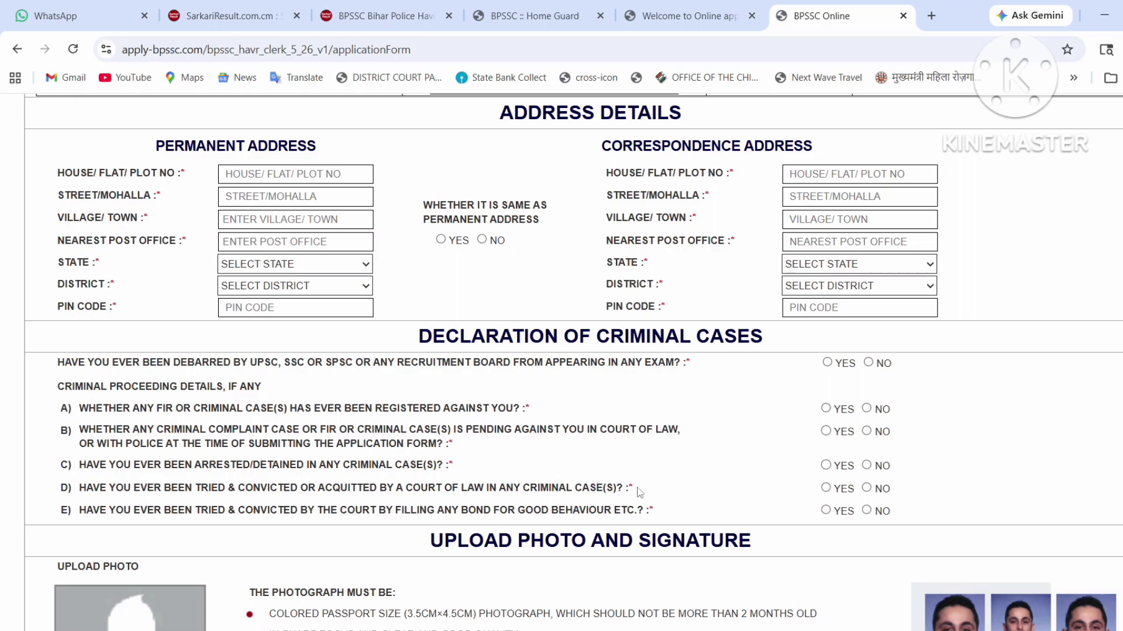
{"action": "scroll", "coordinate": [753, 481], "scroll_direction": "down", "scroll_amount": 1}
{"action": "scroll", "coordinate": [753, 480], "scroll_direction": "down", "scroll_amount": 4}
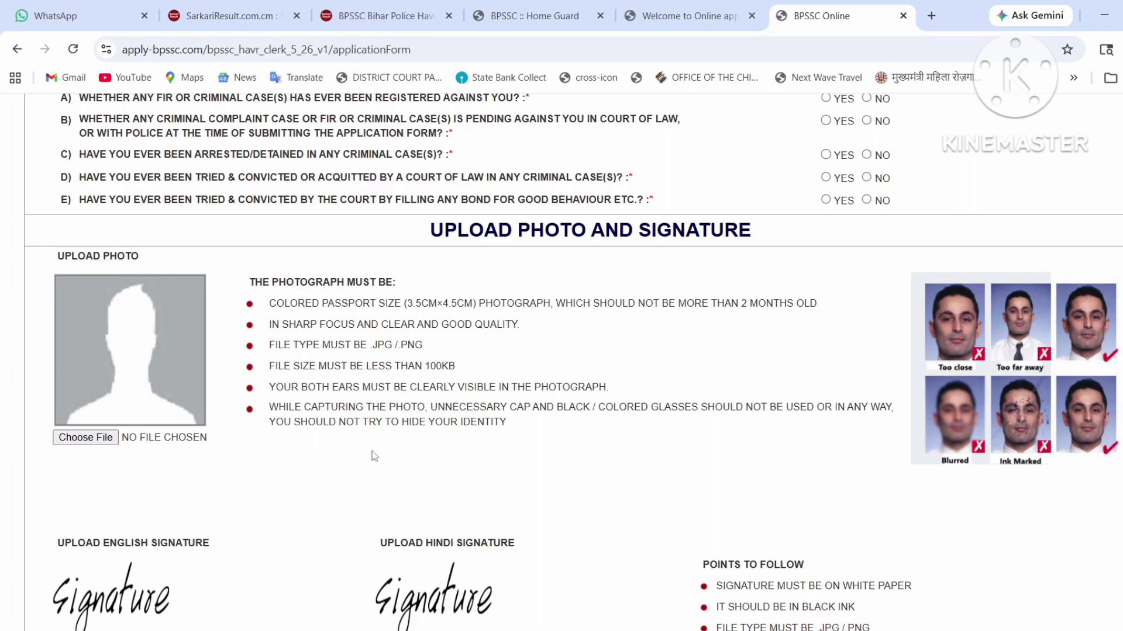
{"action": "scroll", "coordinate": [374, 456], "scroll_direction": "down", "scroll_amount": 2}
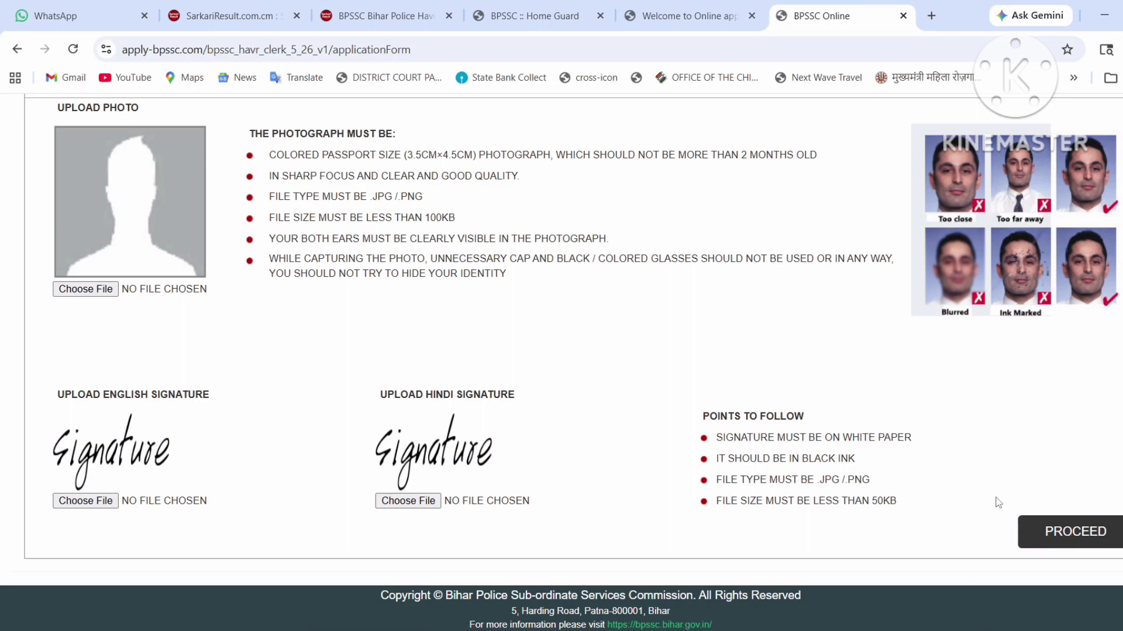
{"action": "scroll", "coordinate": [1015, 489], "scroll_direction": "up", "scroll_amount": 20}
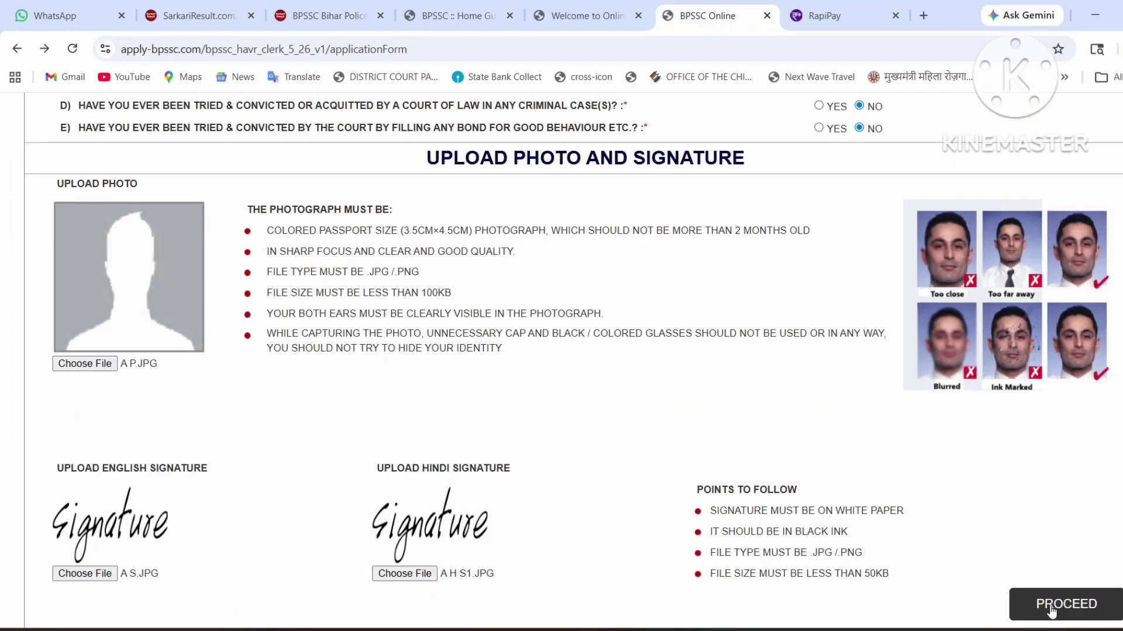
Step: Proceed from the completed application form to its preview and verify the applicant, education, address and criminal case details
{"action": "left_click", "coordinate": [1050, 609]}
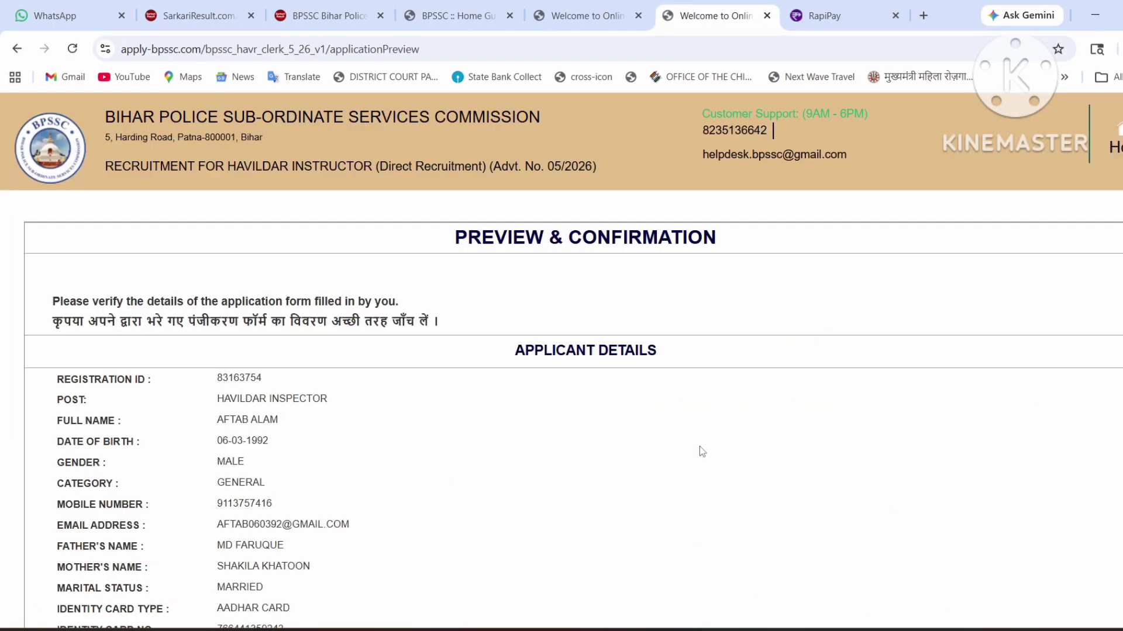
{"action": "scroll", "coordinate": [506, 413], "scroll_direction": "down", "scroll_amount": 4}
{"action": "scroll", "coordinate": [506, 412], "scroll_direction": "up", "scroll_amount": 3}
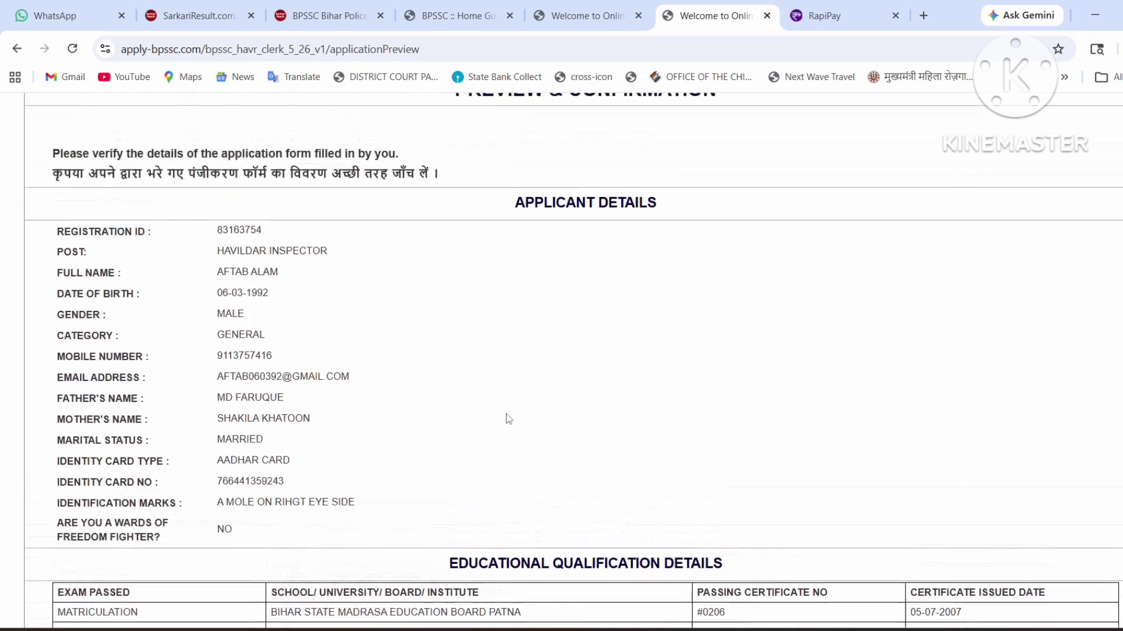
{"action": "scroll", "coordinate": [519, 361], "scroll_direction": "down", "scroll_amount": 10}
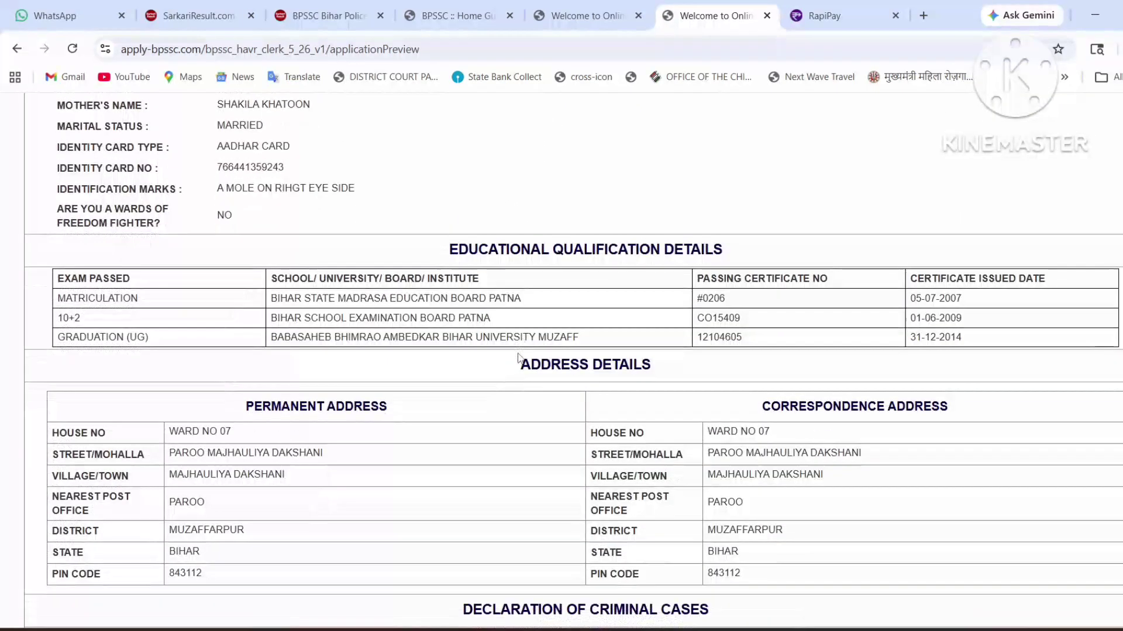
{"action": "scroll", "coordinate": [519, 362], "scroll_direction": "down", "scroll_amount": 6}
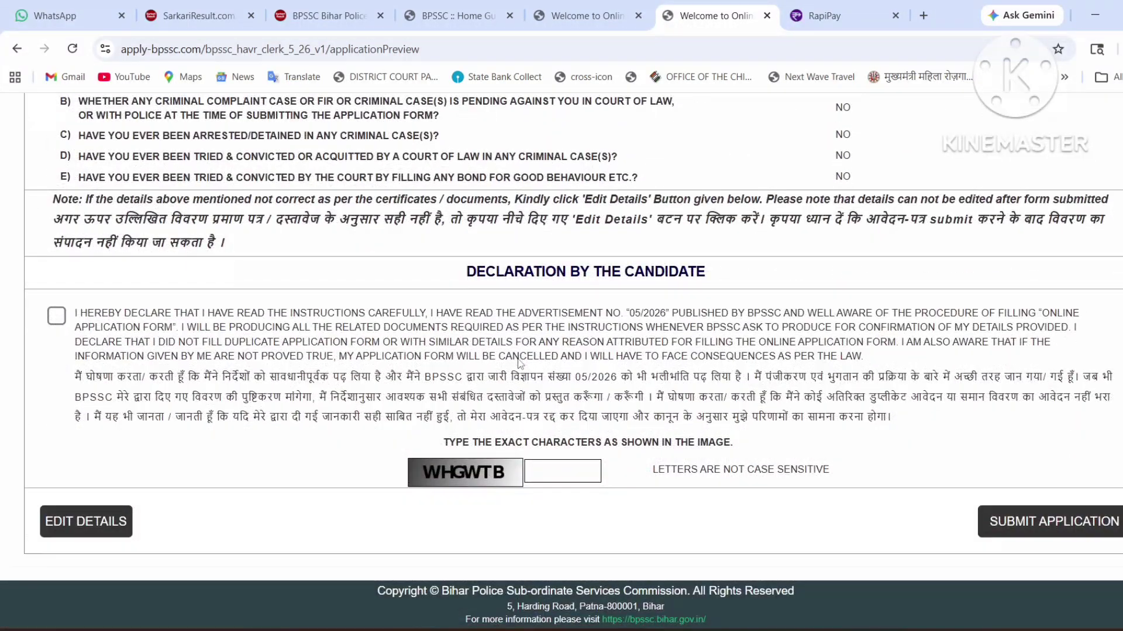
Step: Accept the candidate declaration, enter the captcha characters, submit the application and confirm that the details are verified
{"action": "left_click", "coordinate": [63, 320]}
{"action": "left_click", "coordinate": [566, 469]}
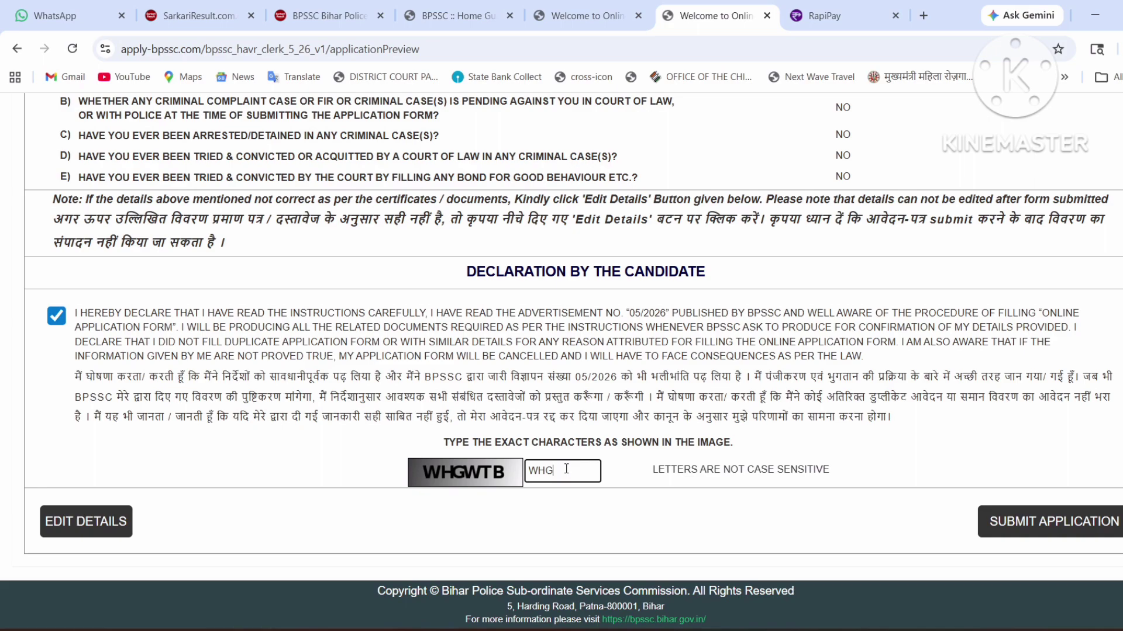
{"action": "type", "text": "WTB"}
{"action": "left_click", "coordinate": [1044, 535]}
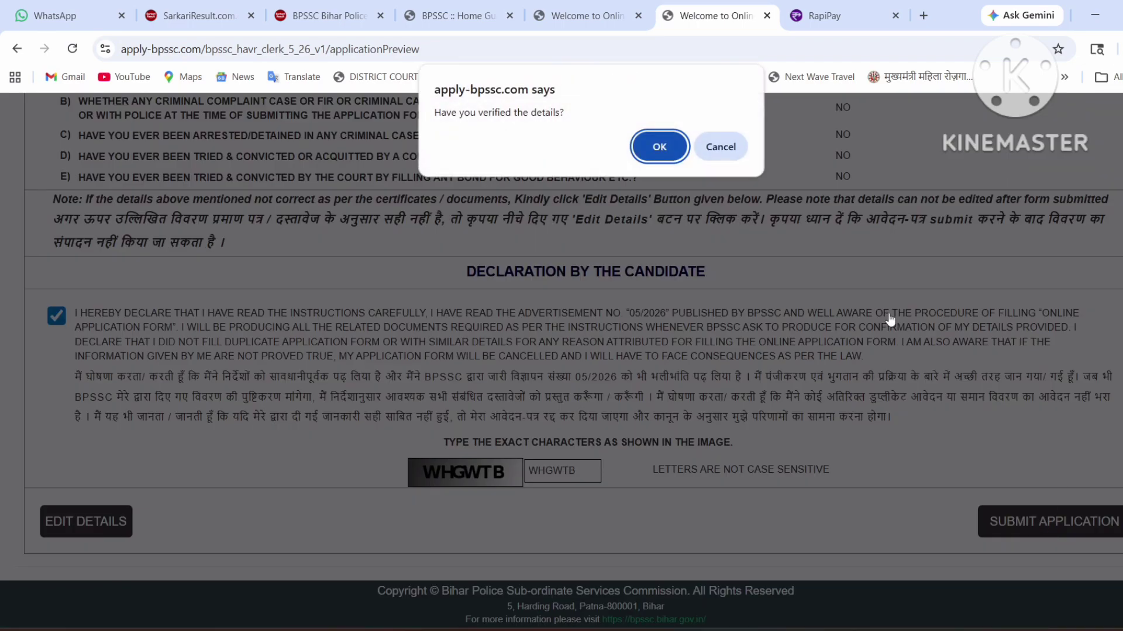
{"action": "left_click", "coordinate": [647, 145]}
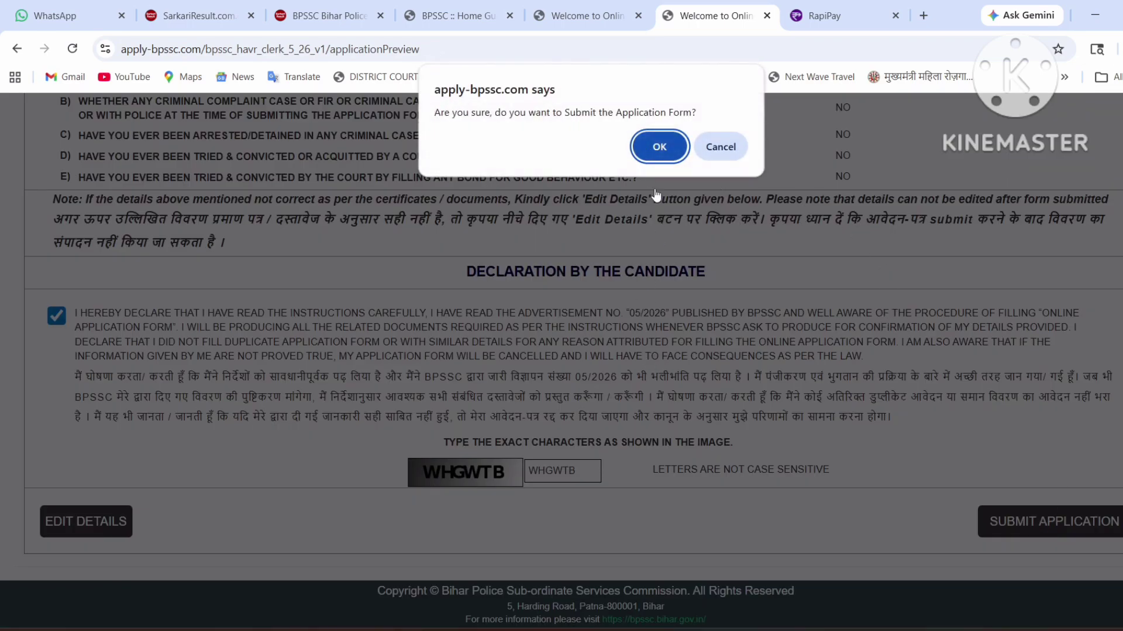
{"action": "left_click", "coordinate": [661, 147]}
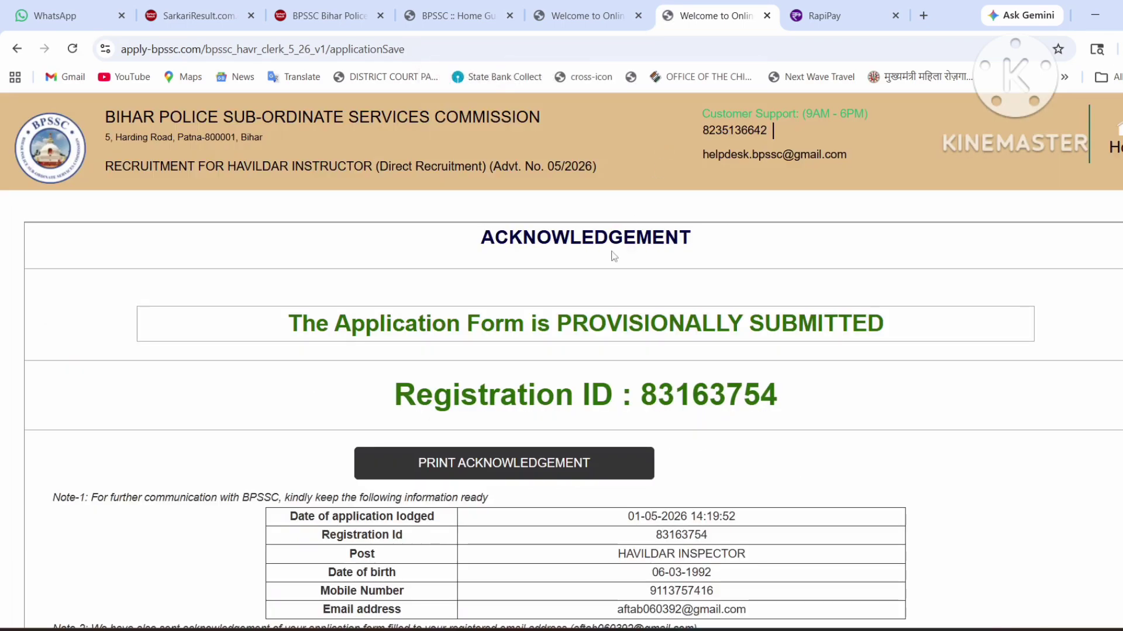
Step: Read the submission acknowledgement, open its printable version, dismiss the print dialog and look through the full acknowledgement
{"action": "scroll", "coordinate": [753, 451], "scroll_direction": "down", "scroll_amount": 2}
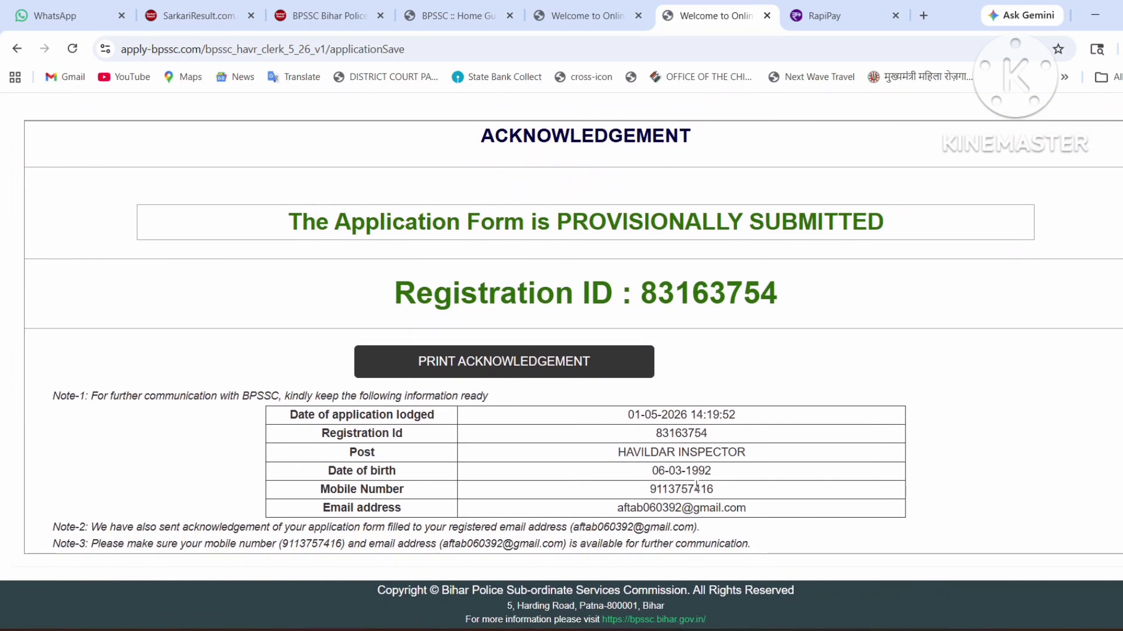
{"action": "scroll", "coordinate": [670, 459], "scroll_direction": "up", "scroll_amount": 2}
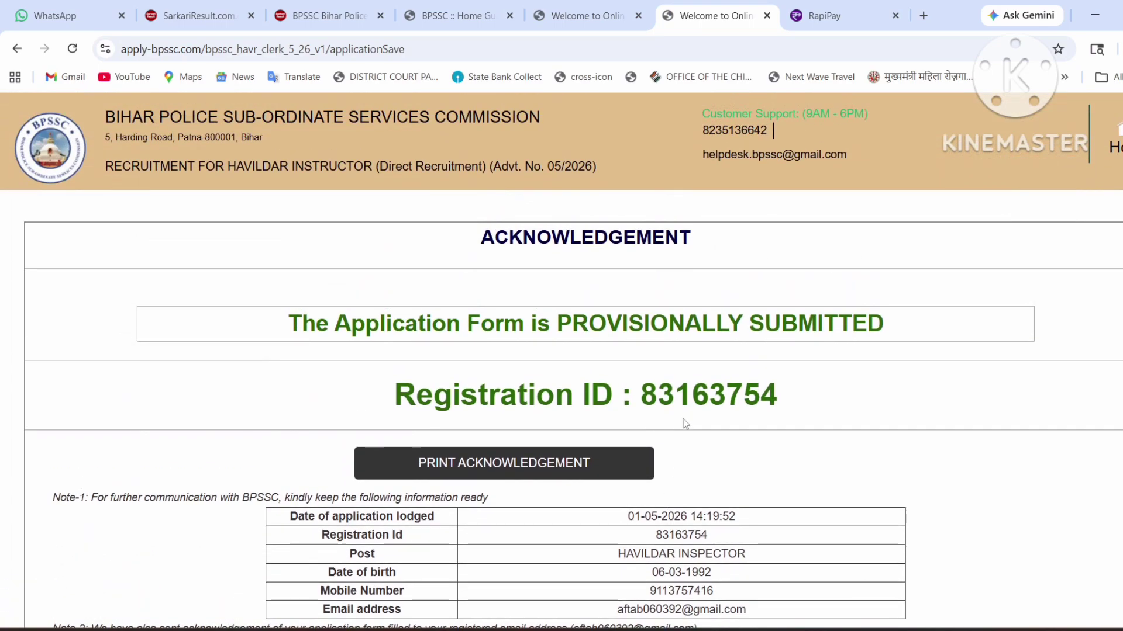
{"action": "scroll", "coordinate": [684, 421], "scroll_direction": "down", "scroll_amount": 2}
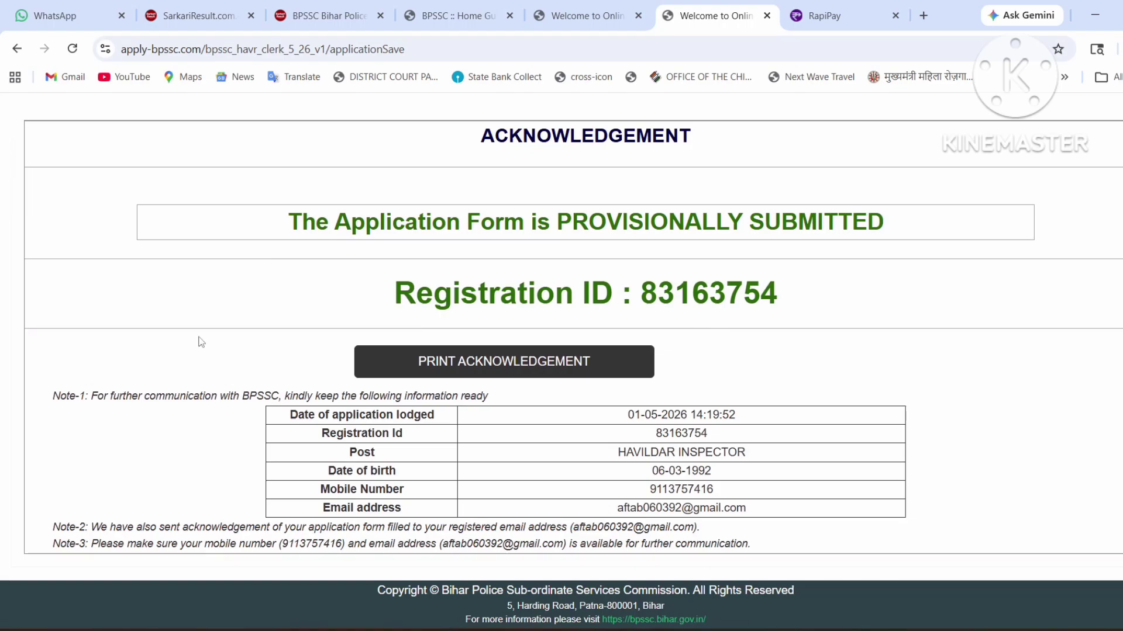
{"action": "left_click", "coordinate": [506, 360]}
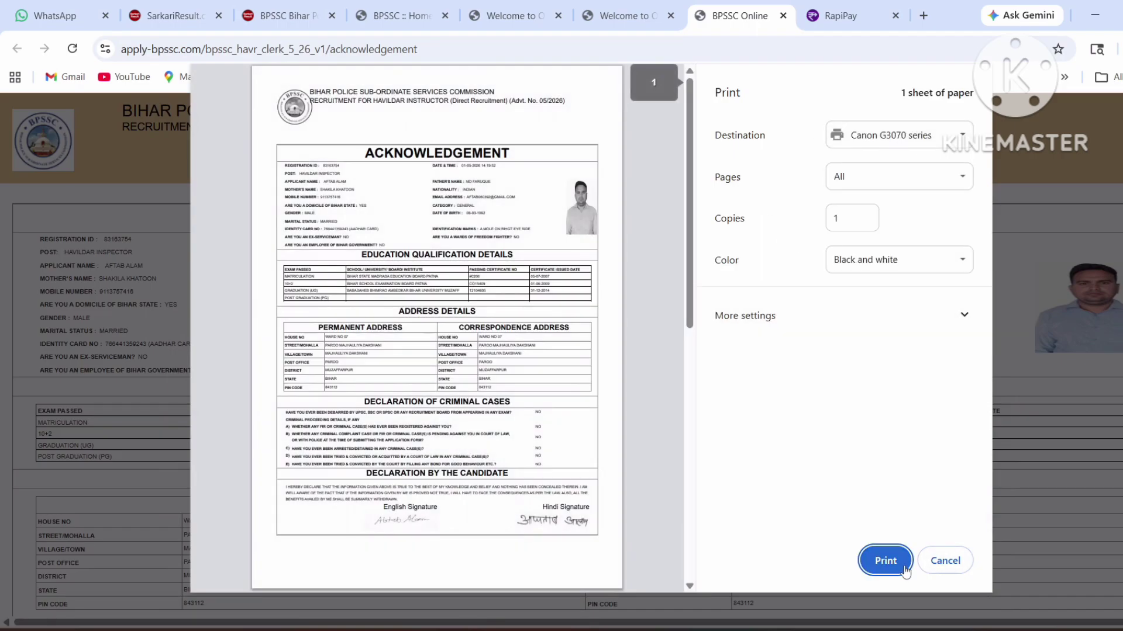
{"action": "left_click", "coordinate": [936, 568]}
{"action": "scroll", "coordinate": [709, 485], "scroll_direction": "down", "scroll_amount": 5}
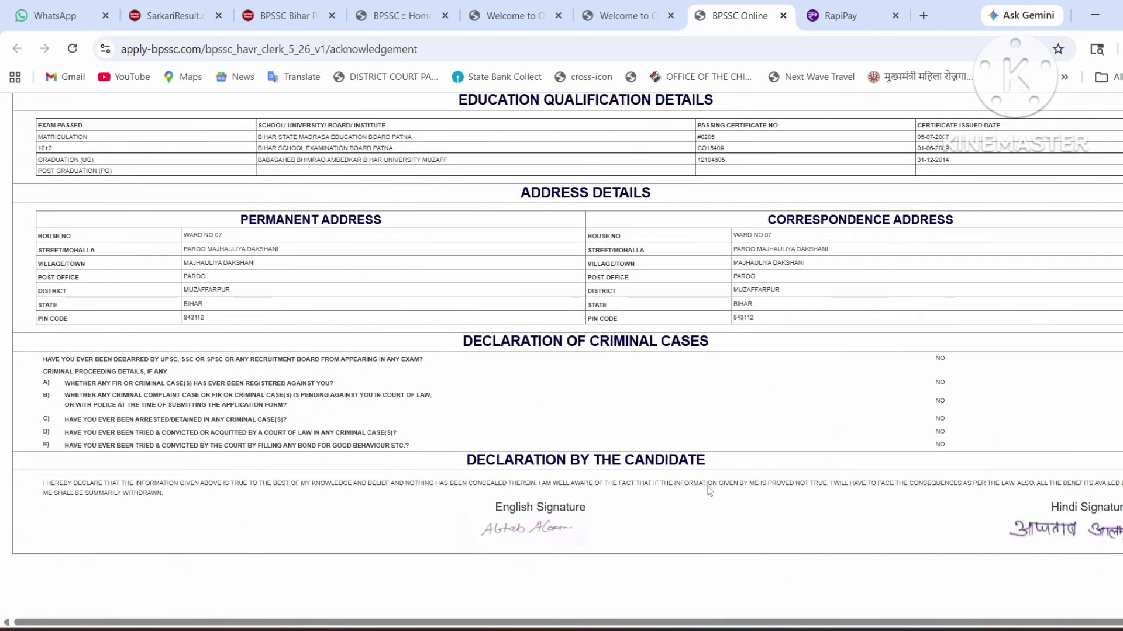